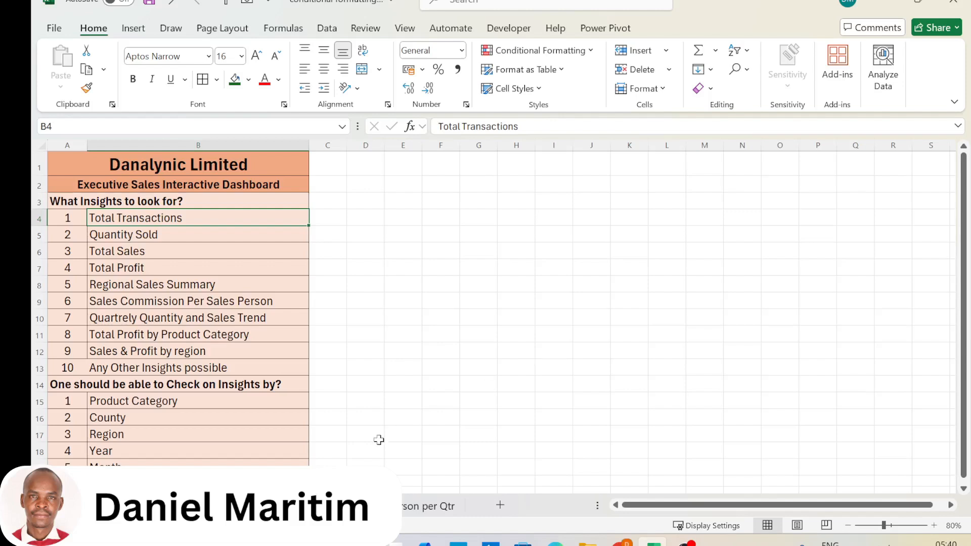
Review the Variables Considered list and the raw sales dataset, and open the sheet with revenue per sales person per quarter
key(ctrl+Page_Down)
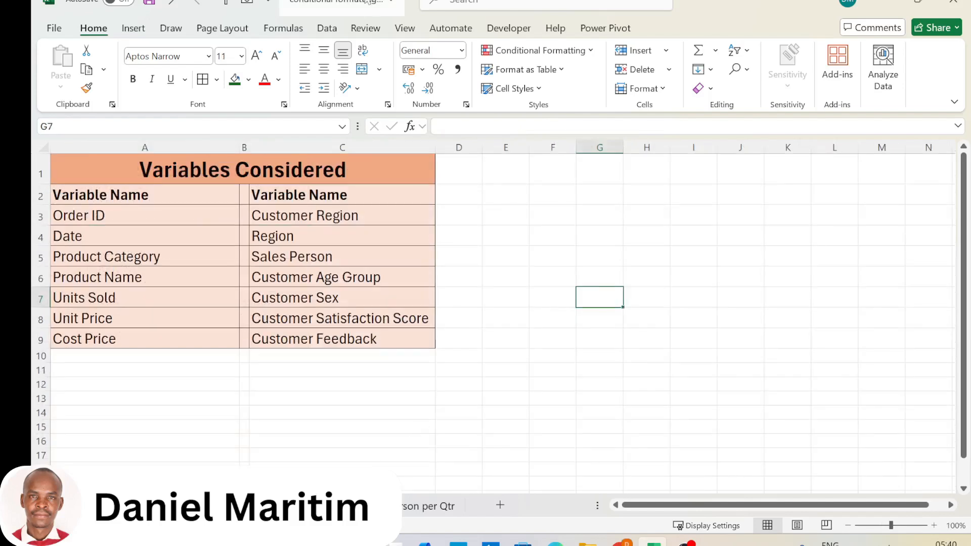
click(476, 231)
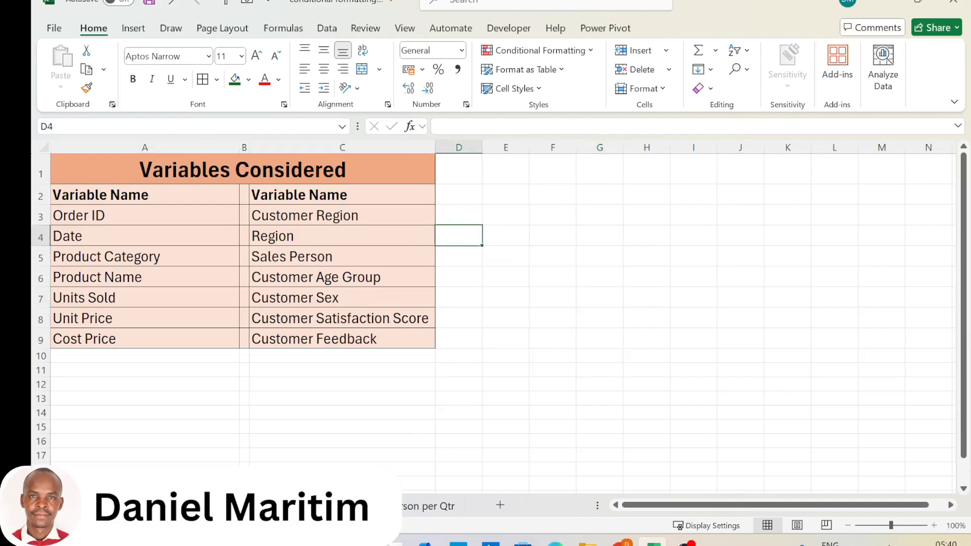
click(243, 506)
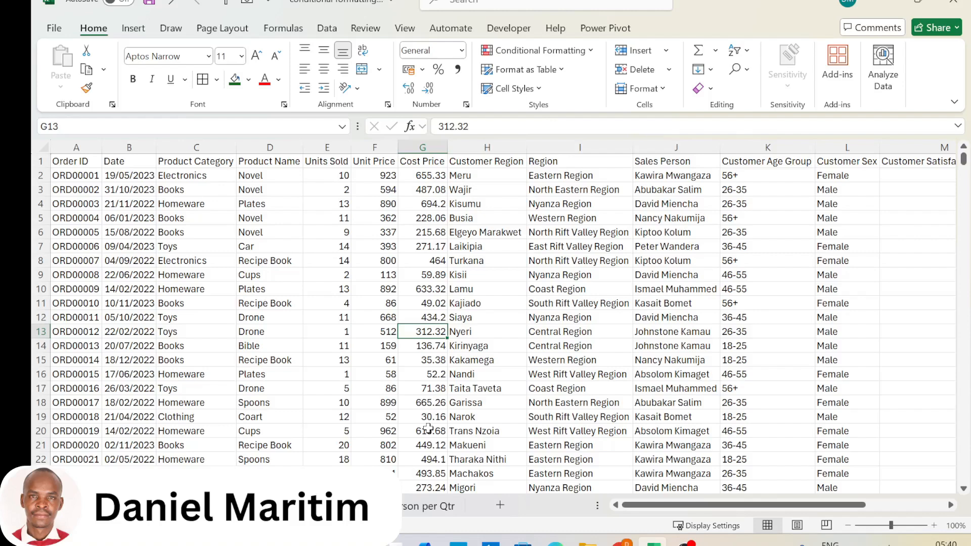
click(430, 505)
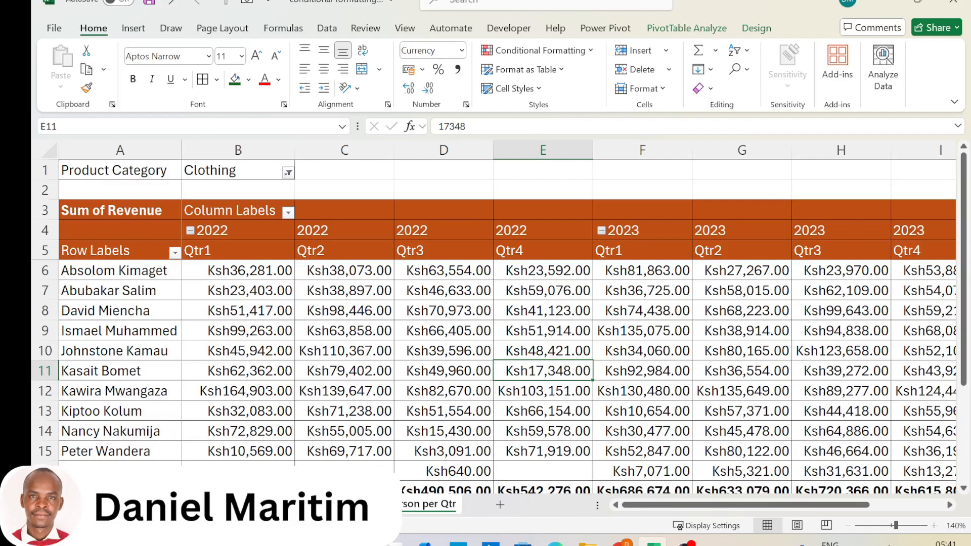
Examine the whole pivot table of quarterly Clothing revenue, including the sales person names in column A
click(848, 526)
click(848, 526)
click(848, 525)
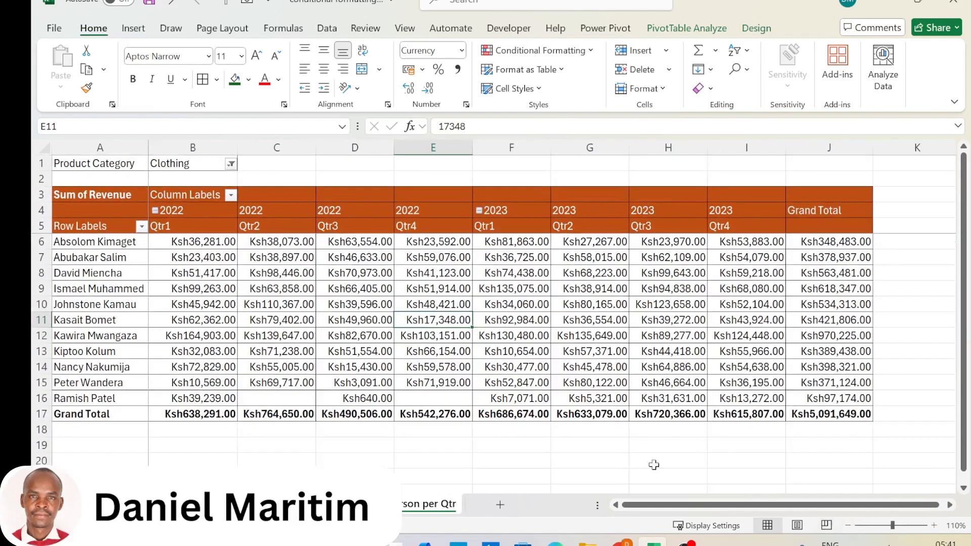
click(451, 441)
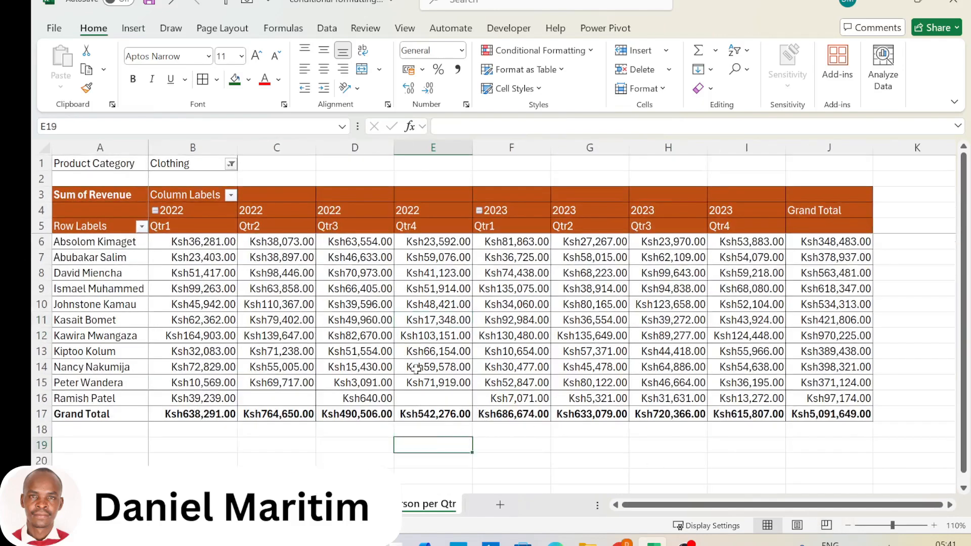
mouse_move(418, 322)
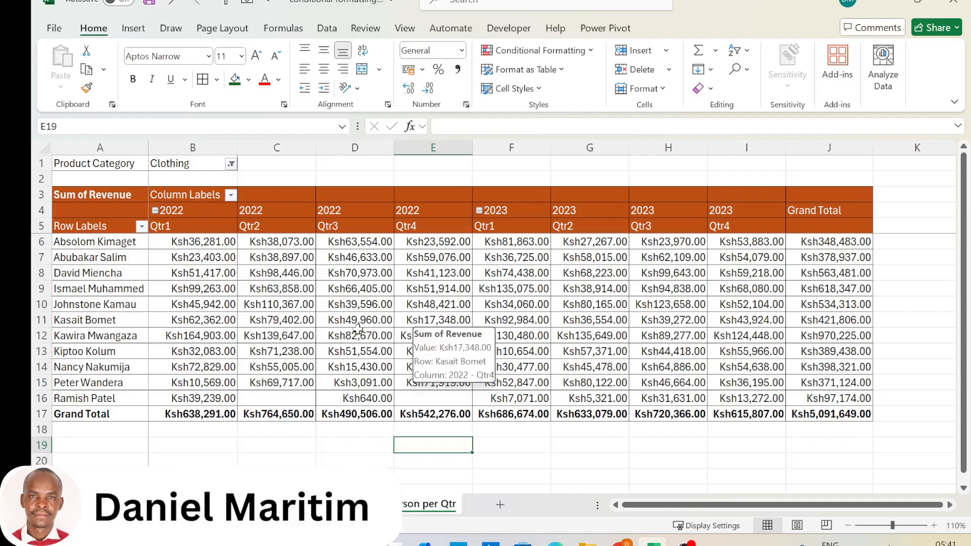
click(106, 146)
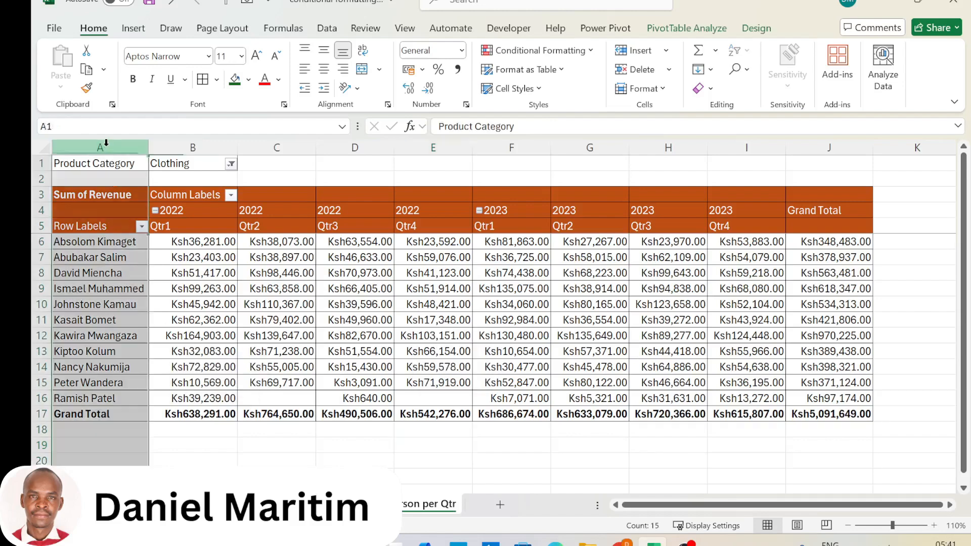
click(84, 274)
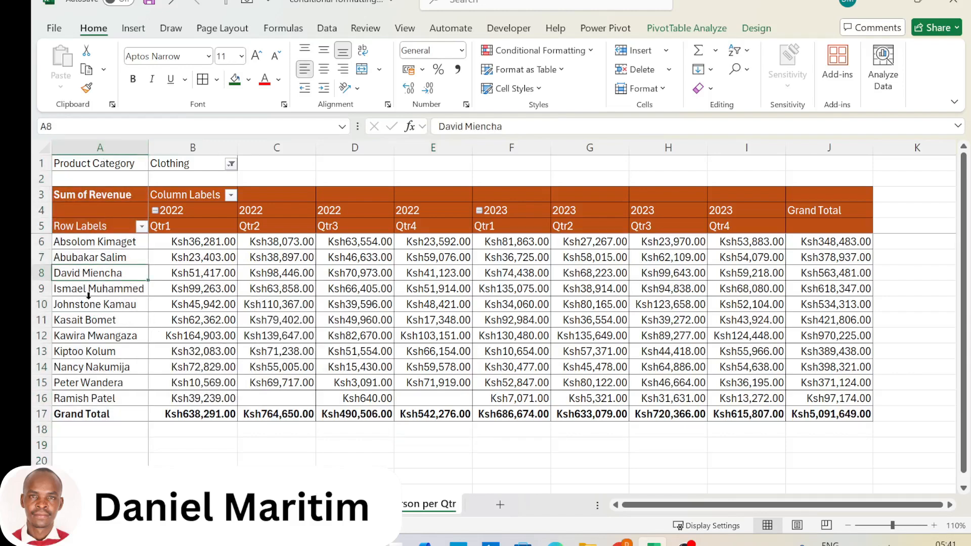
click(103, 144)
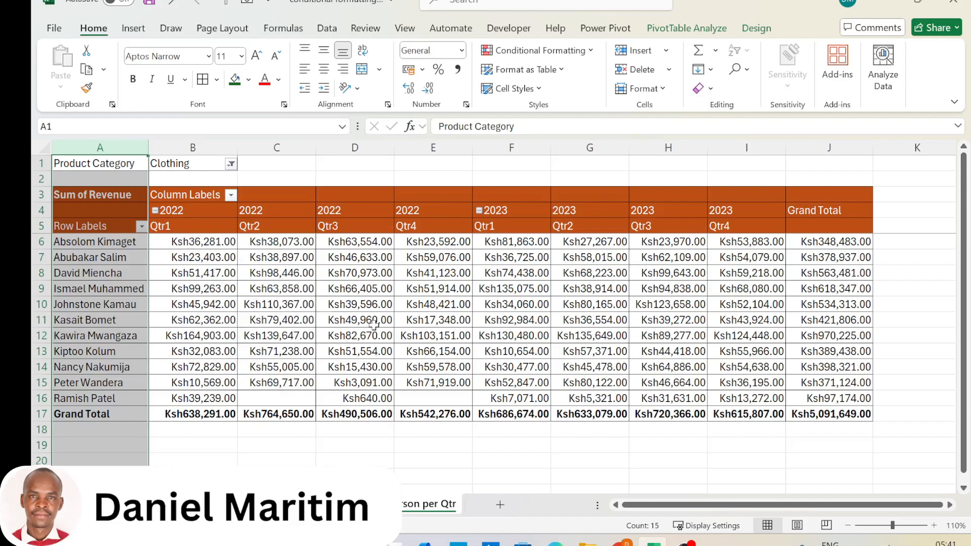
mouse_move(372, 317)
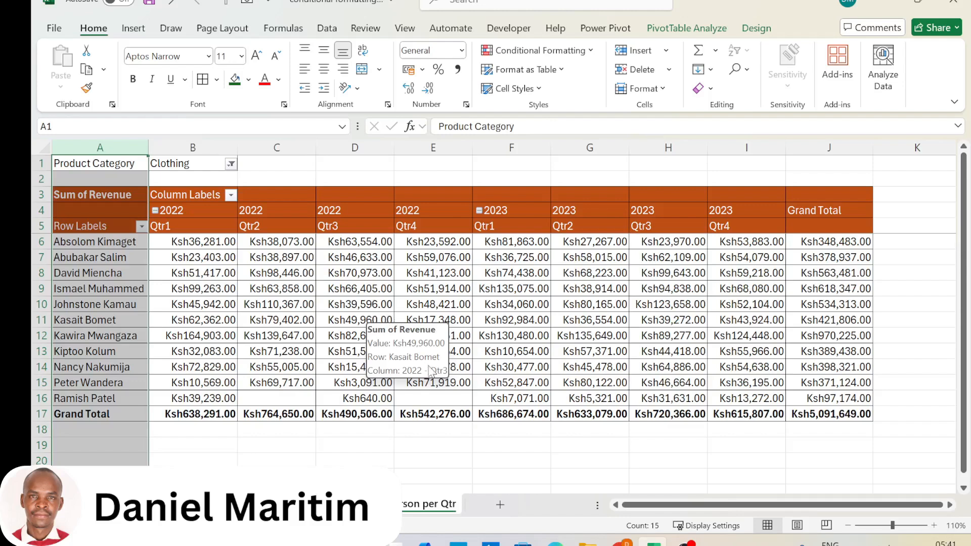
Enter the target revenue of Ksh90,000.00 in cell E1 above the pivot table
click(508, 442)
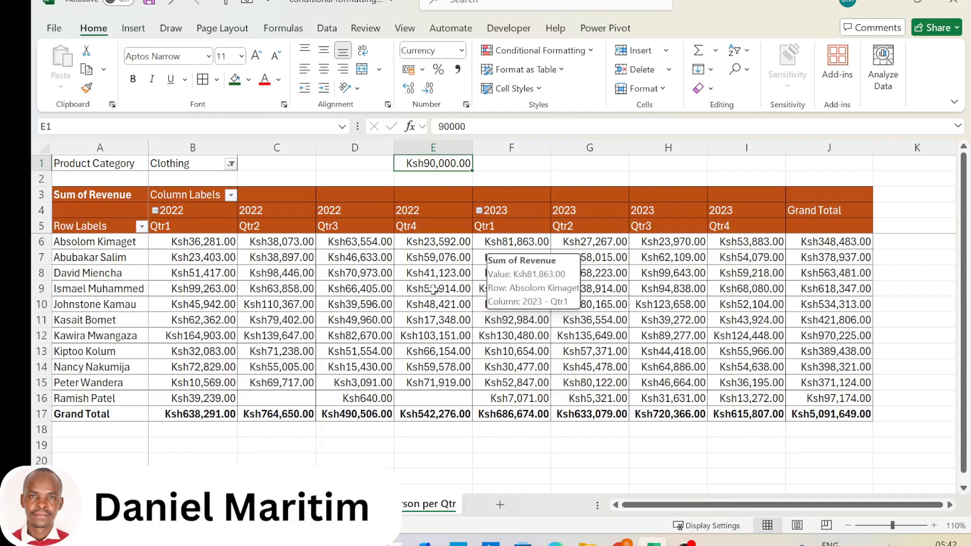
click(430, 288)
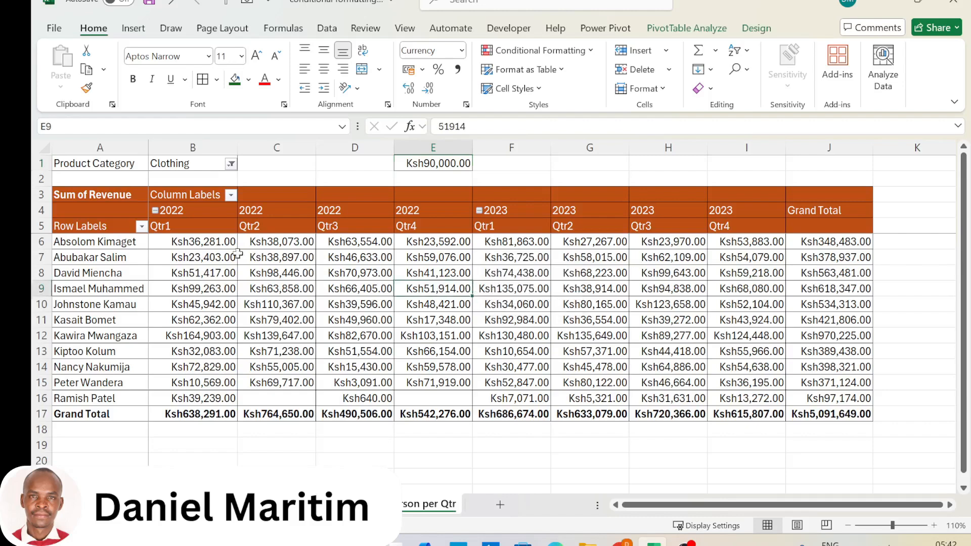
Highlight the quarterly revenue values in B6:I16 that are greater than 90000 using Green Fill with Dark Green Text
drag(204, 242, 748, 404)
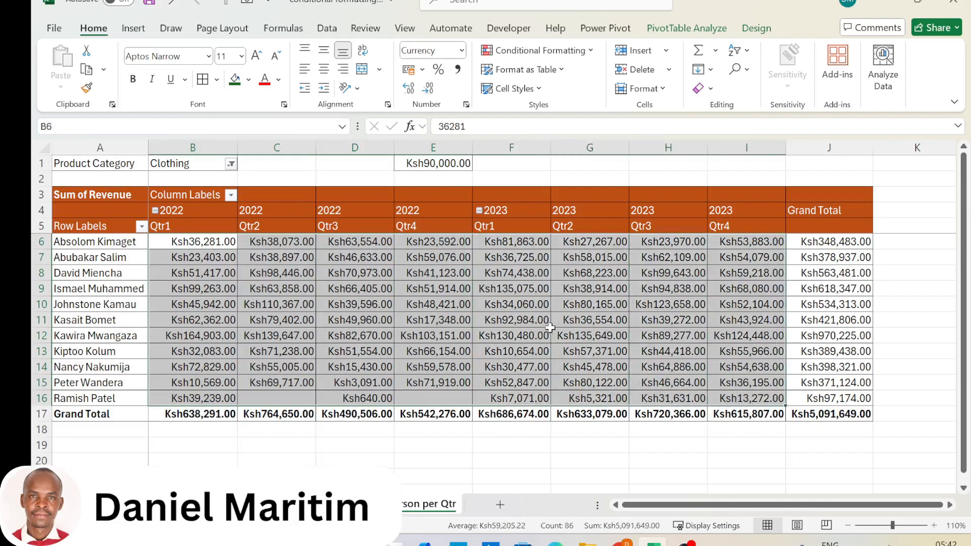
click(530, 52)
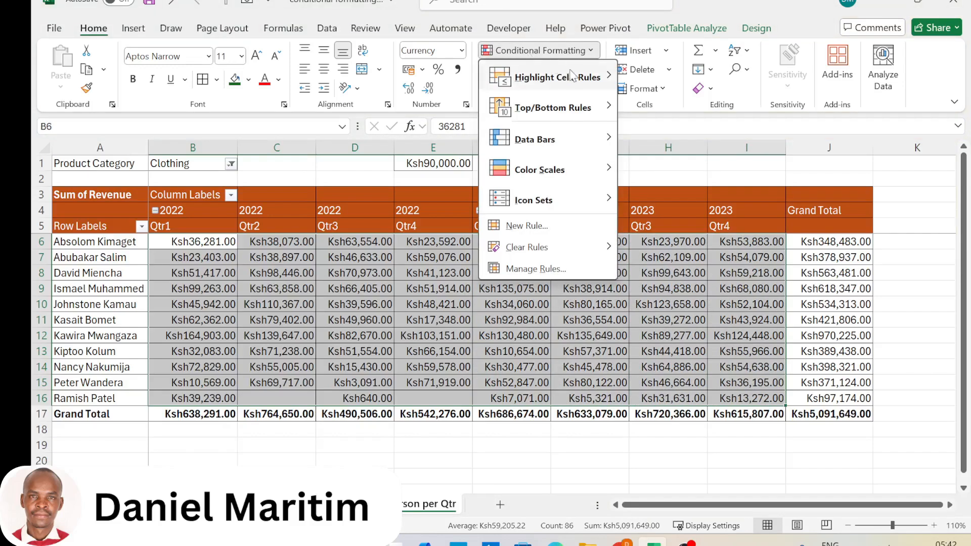
mouse_move(591, 80)
click(684, 77)
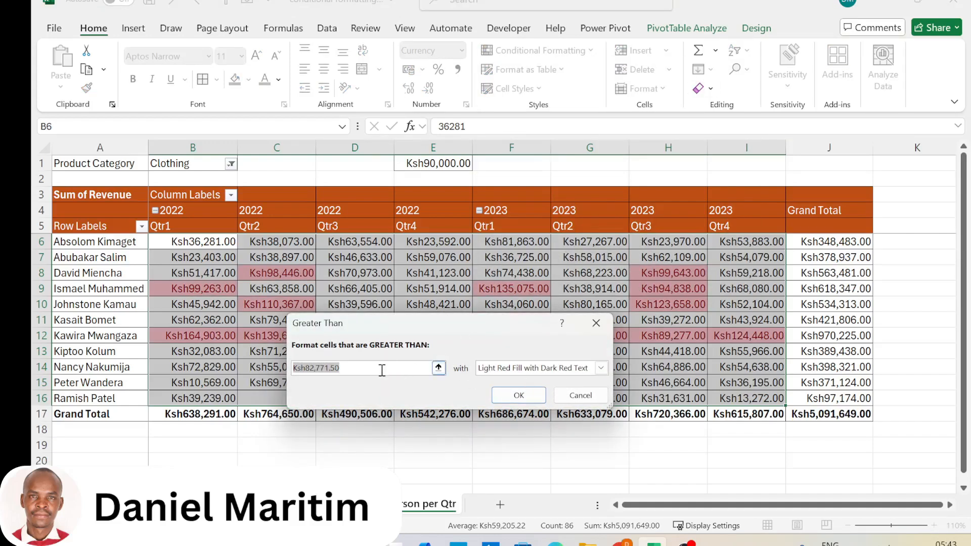
text(90)
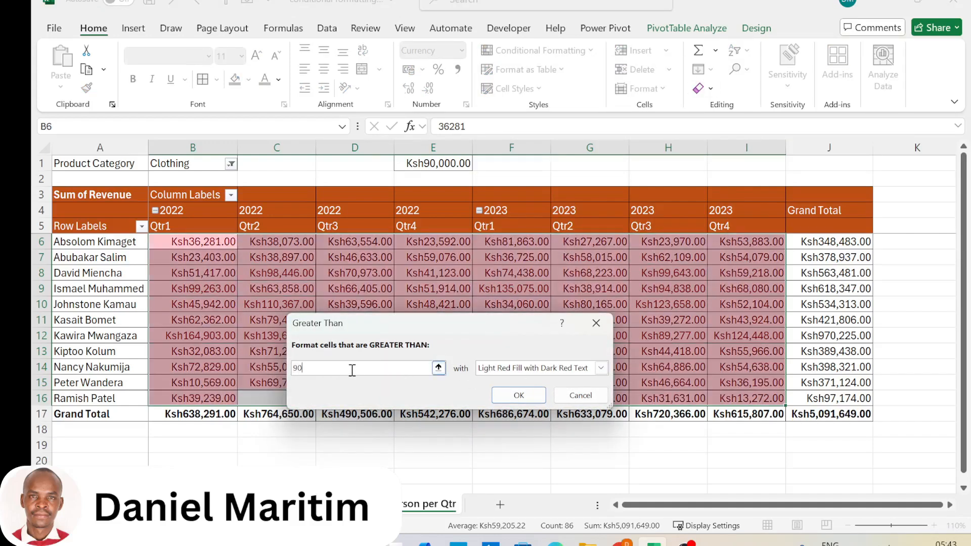
text(000)
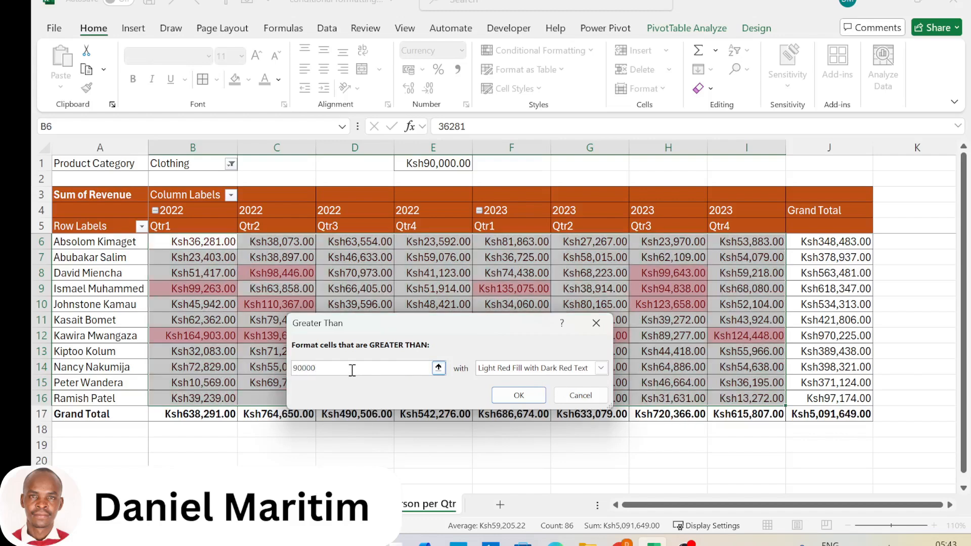
click(521, 368)
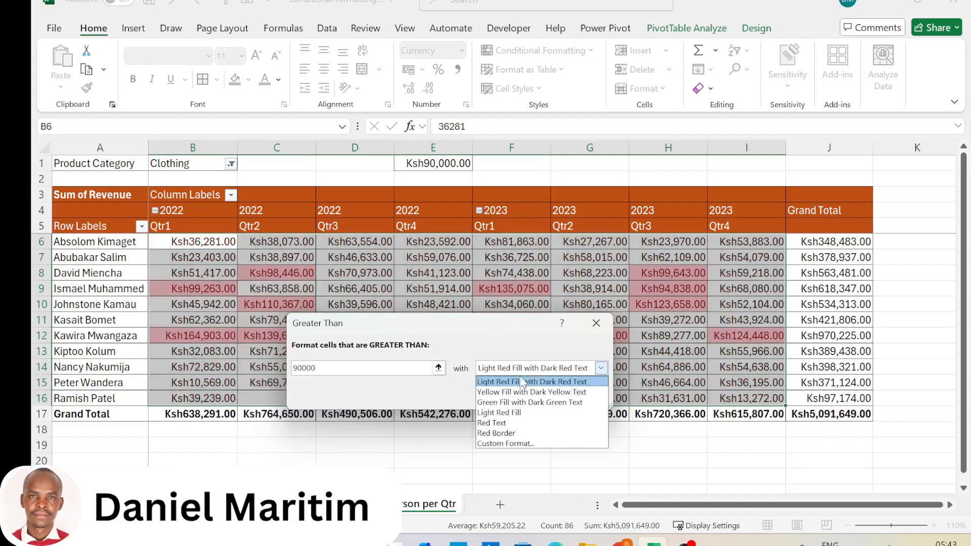
click(526, 403)
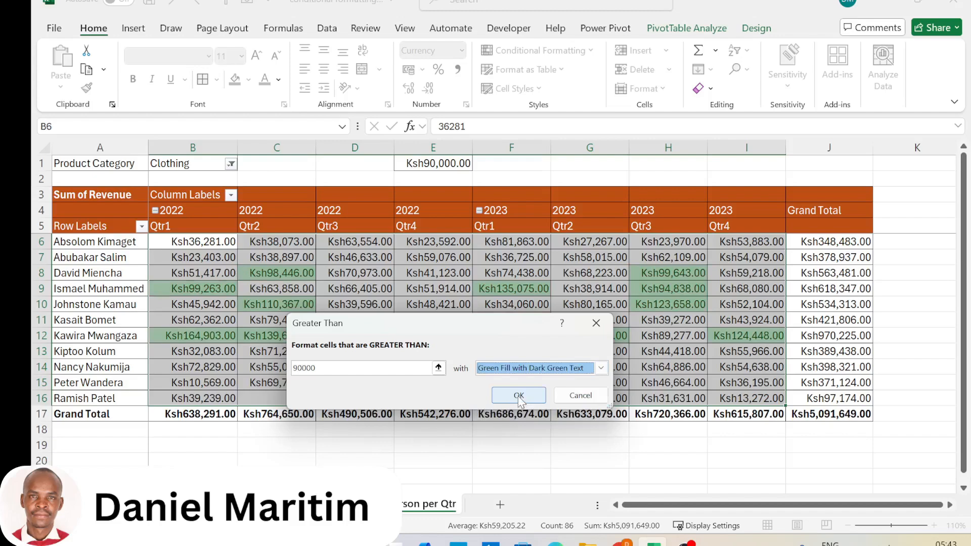
click(519, 397)
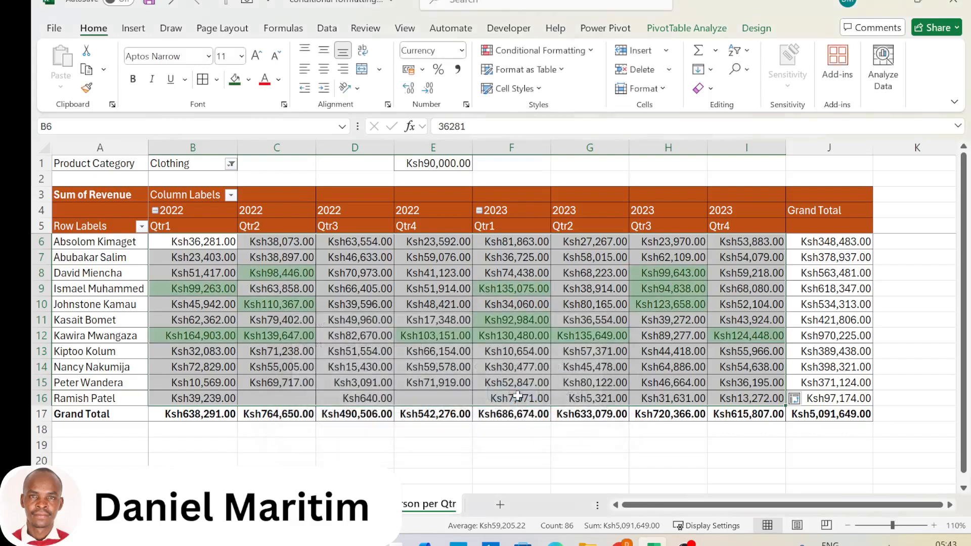
Inspect the green-highlighted revenue cells at a larger size and reselect the quarterly values in B6:I16, excluding the grand totals
click(934, 526)
click(934, 526)
click(934, 526)
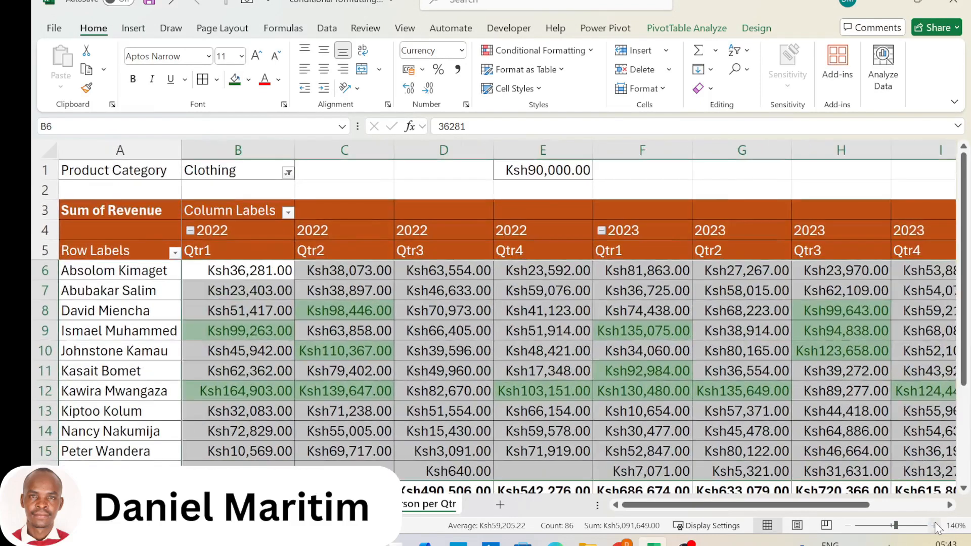
click(511, 338)
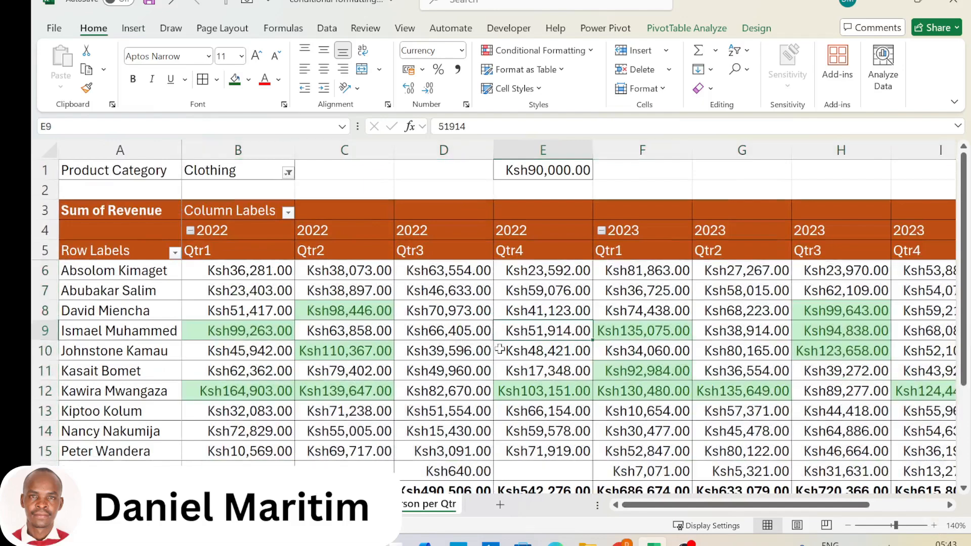
mouse_move(421, 414)
mouse_move(250, 262)
drag(250, 263, 766, 429)
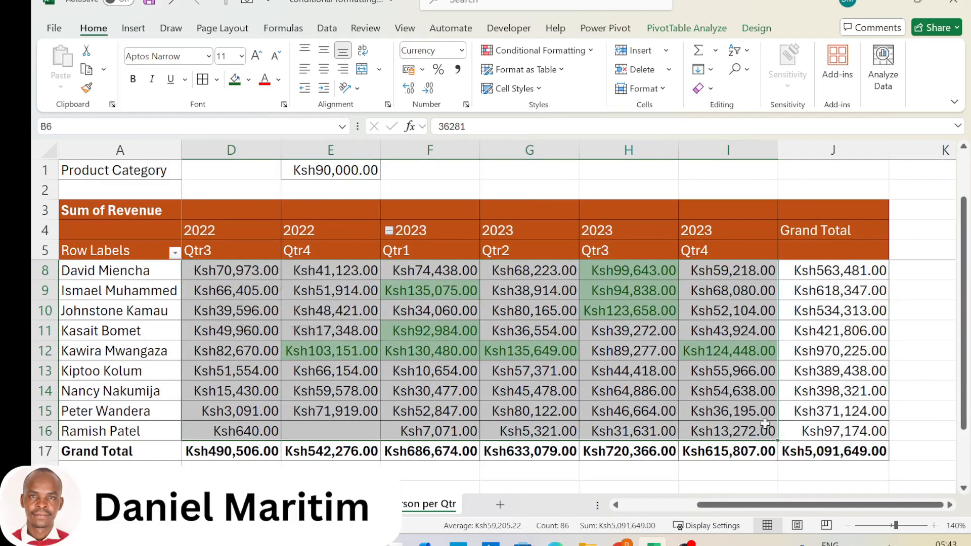
scroll(715, 398, up, 1)
drag(819, 505, 725, 513)
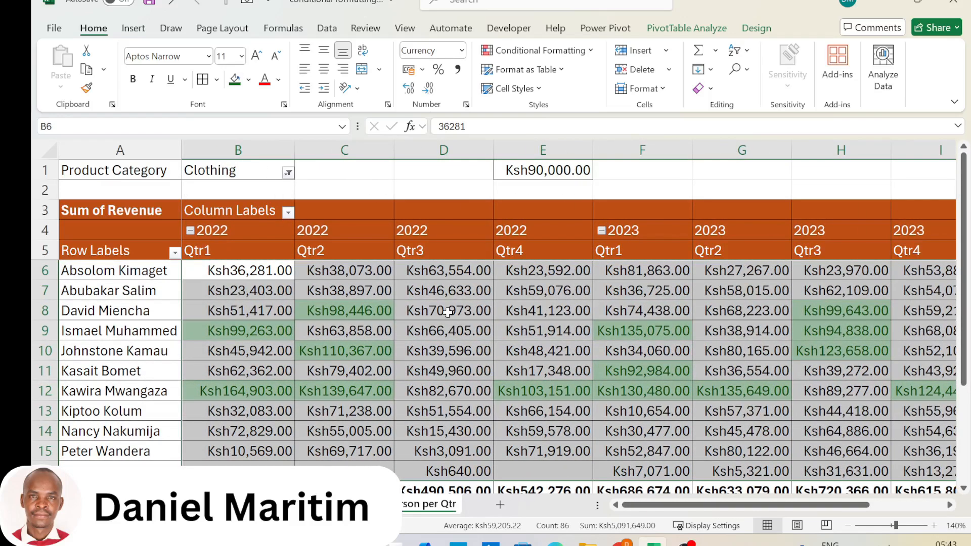
mouse_move(448, 312)
Edit the existing highlighting rule for B6:I16 so it formats cell values greater than or equal to 90000
click(580, 55)
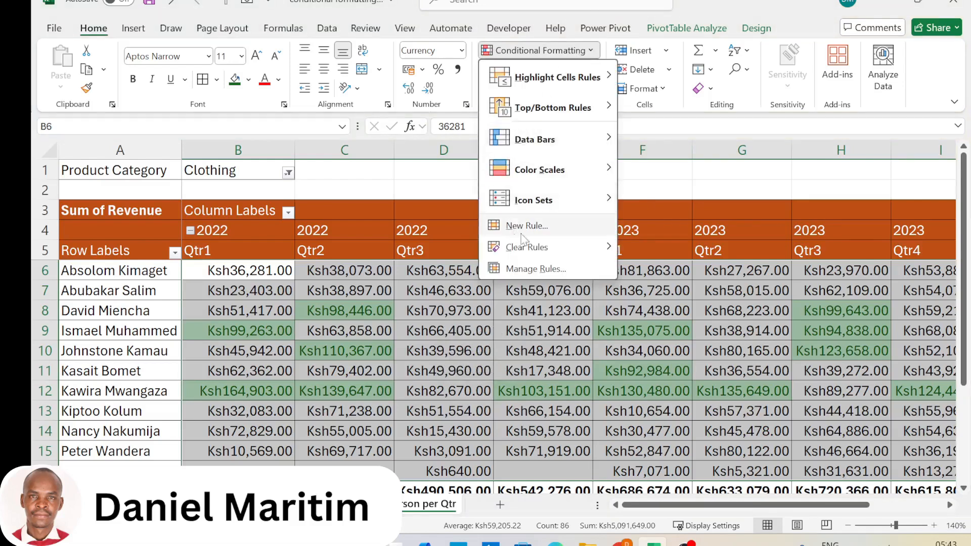
click(728, 4)
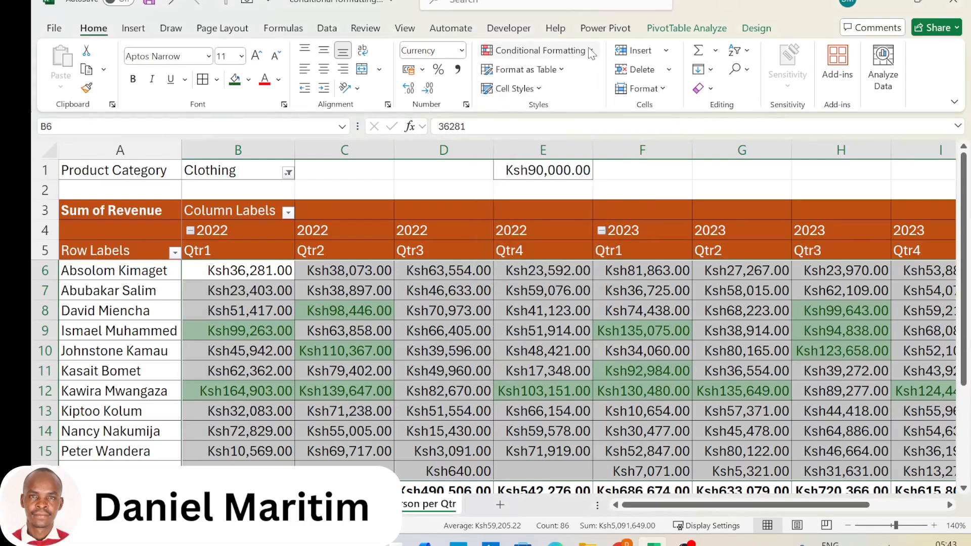
click(561, 53)
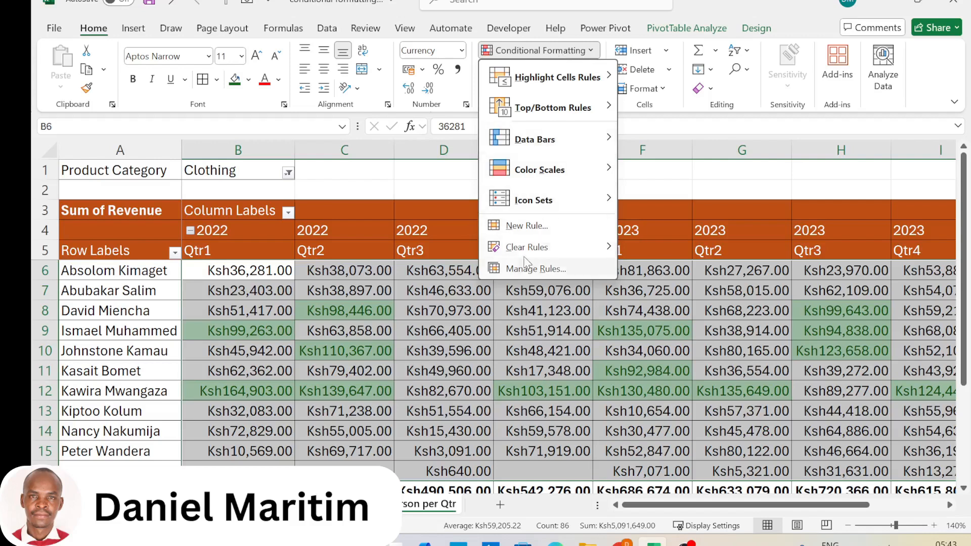
click(521, 53)
click(521, 54)
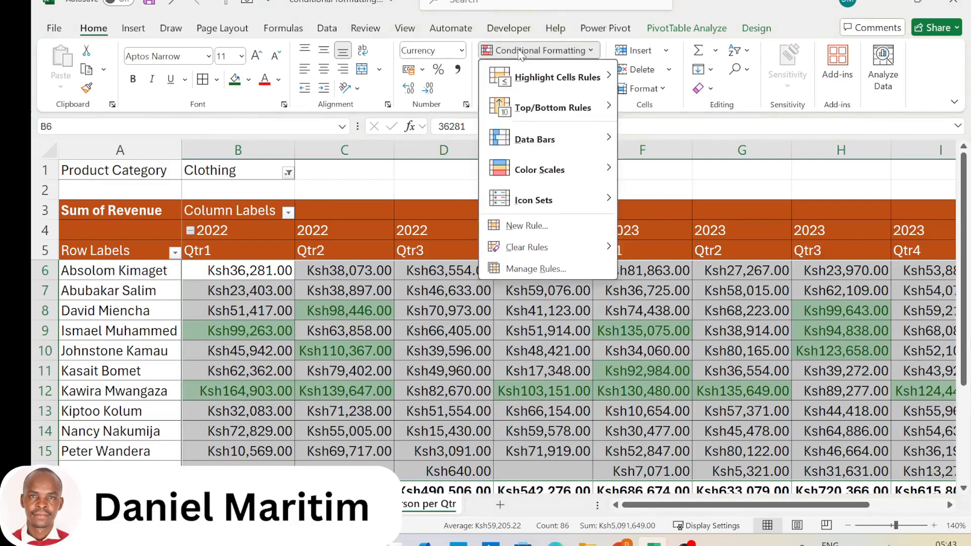
click(526, 272)
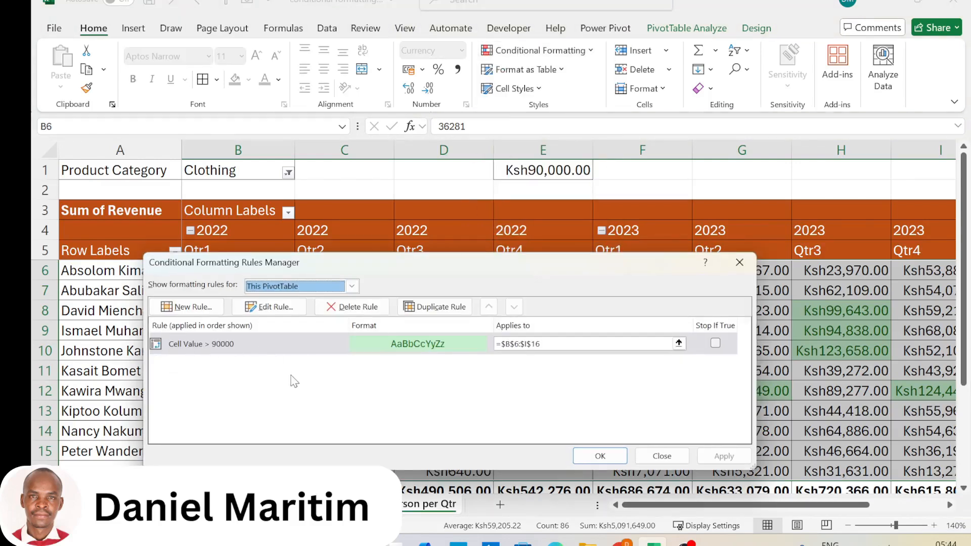
click(237, 344)
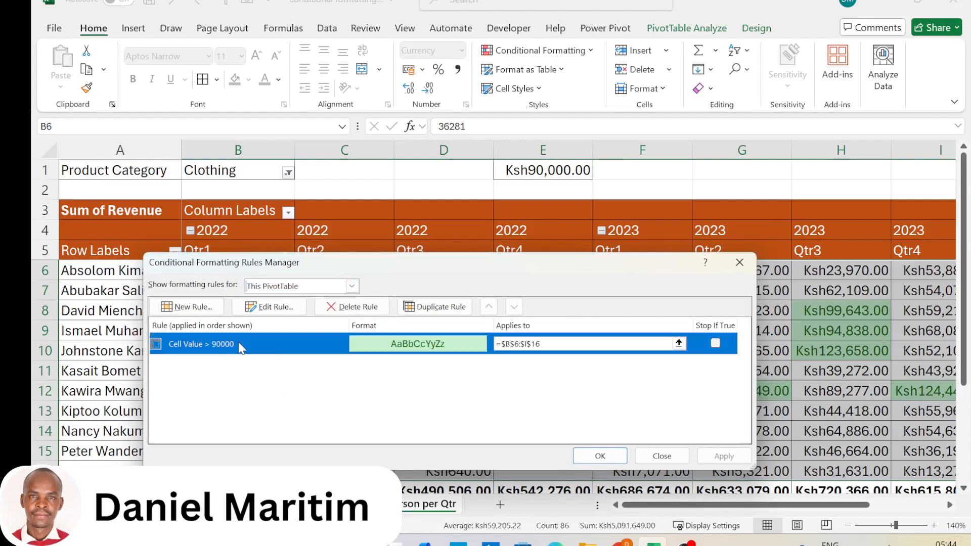
click(270, 307)
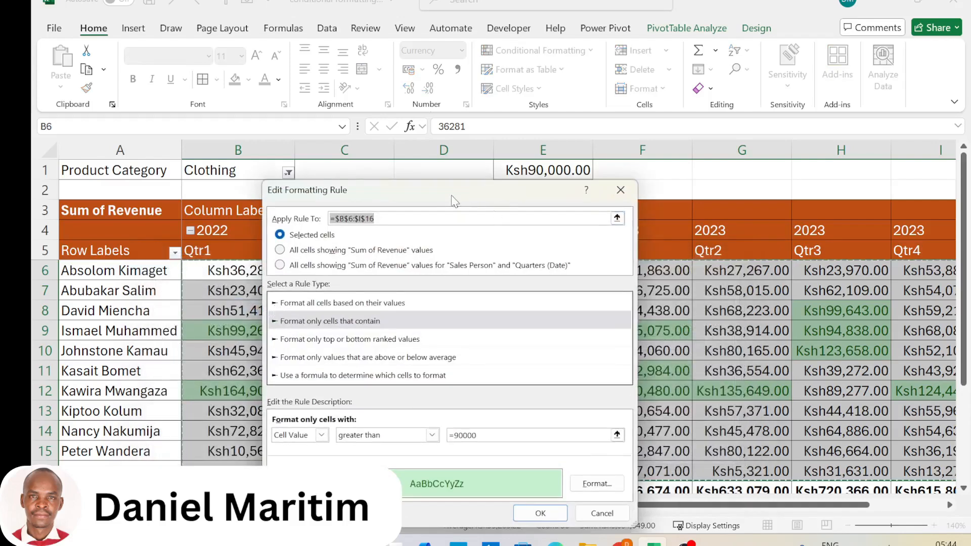
drag(450, 192, 513, 129)
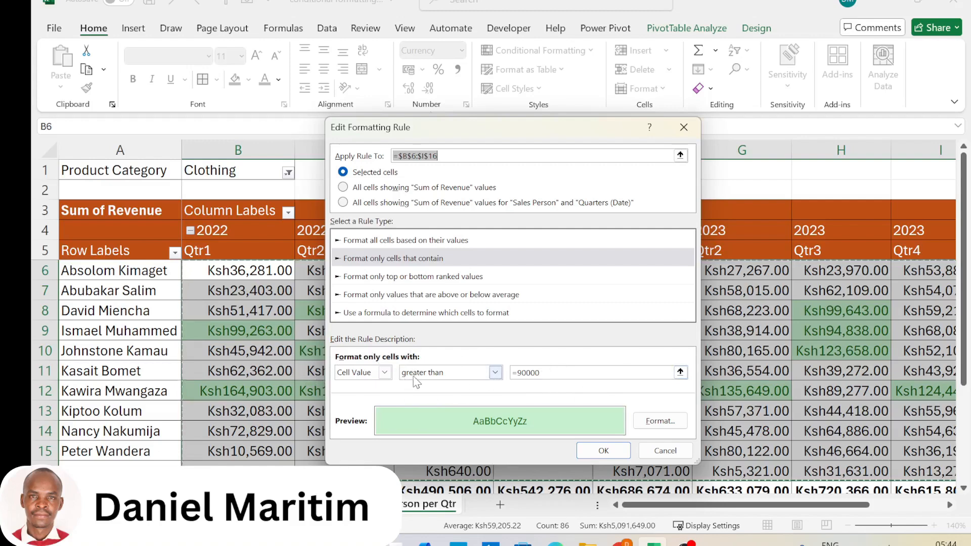
click(496, 374)
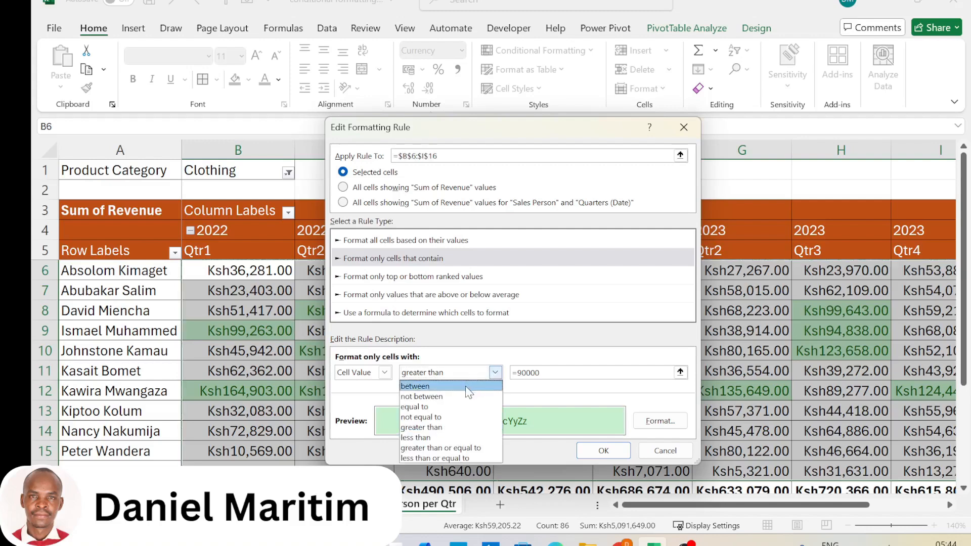
click(475, 448)
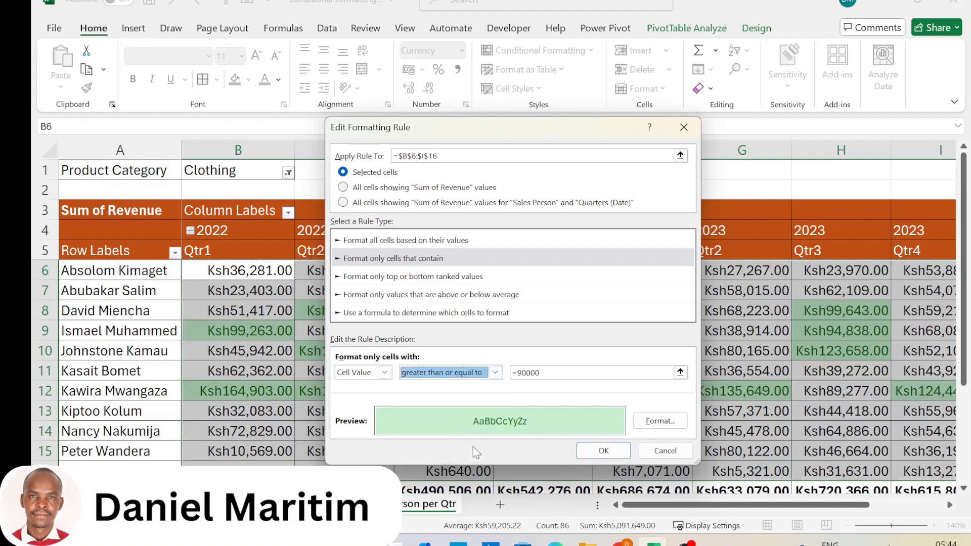
Change the rule's highlight fill to a bright medium green and apply it to the quarterly revenue values
click(657, 424)
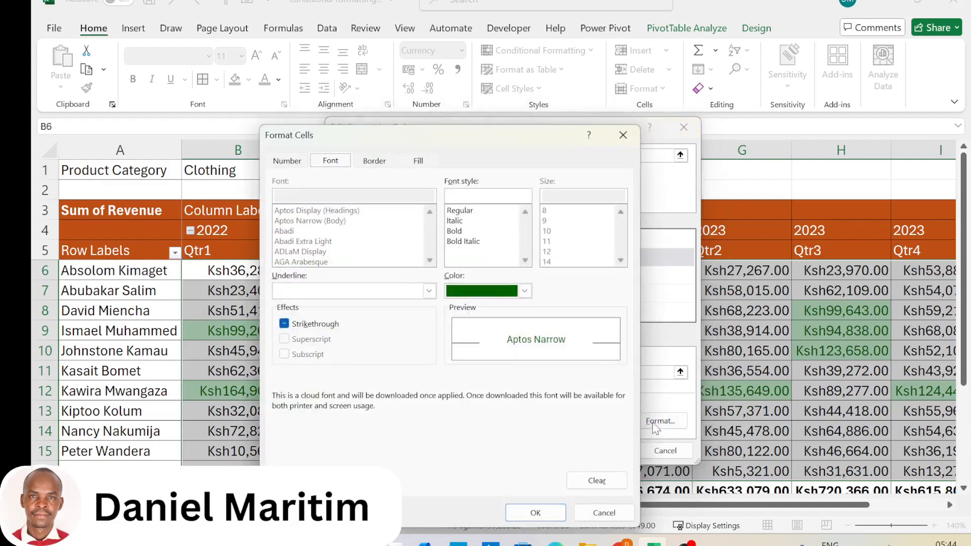
click(417, 165)
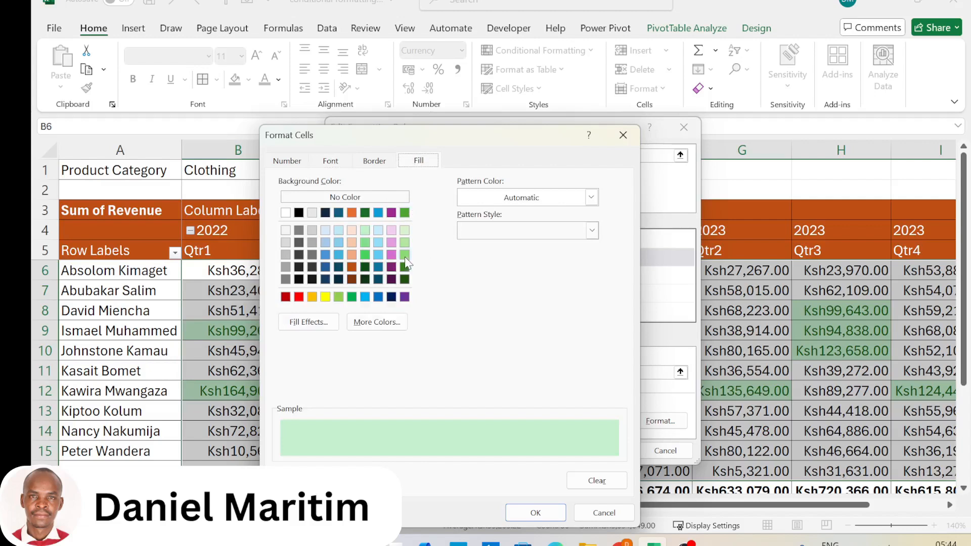
click(404, 213)
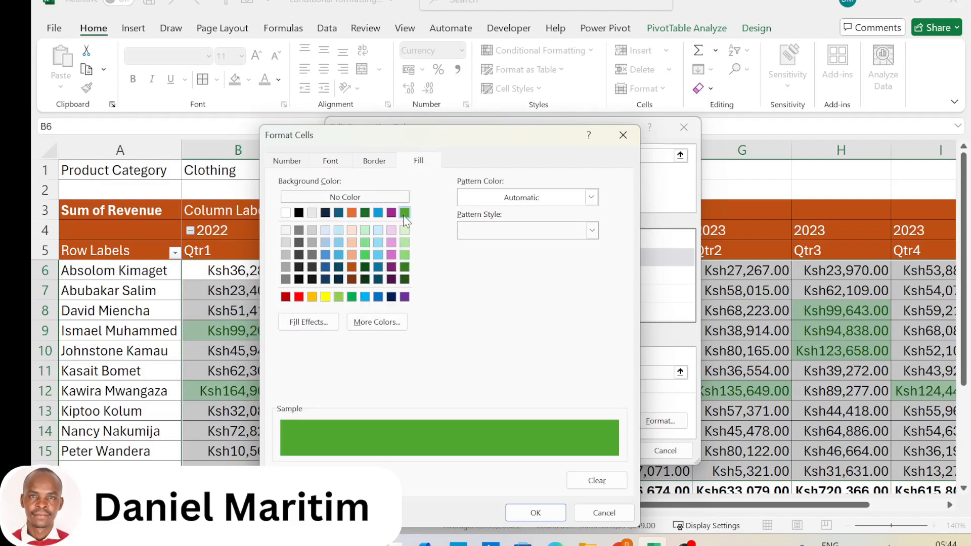
click(365, 254)
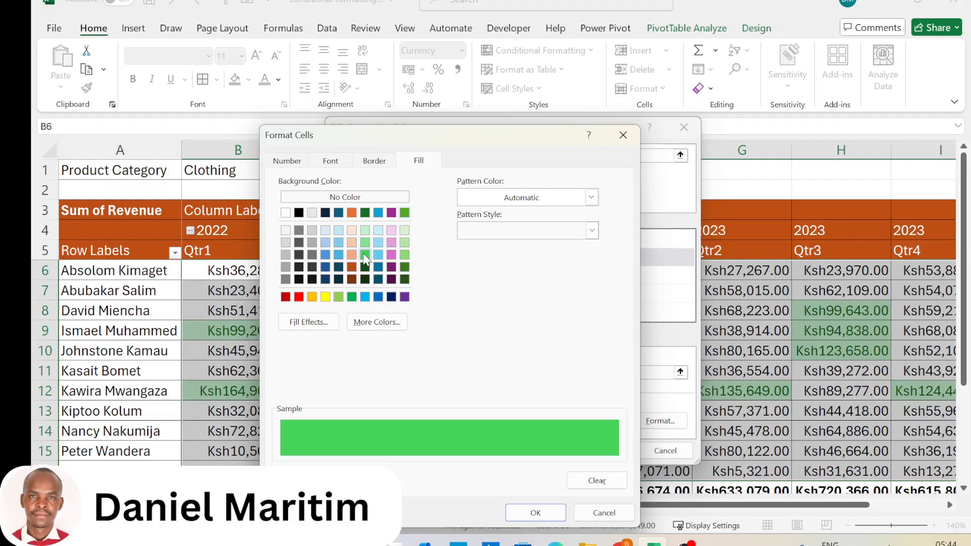
click(537, 514)
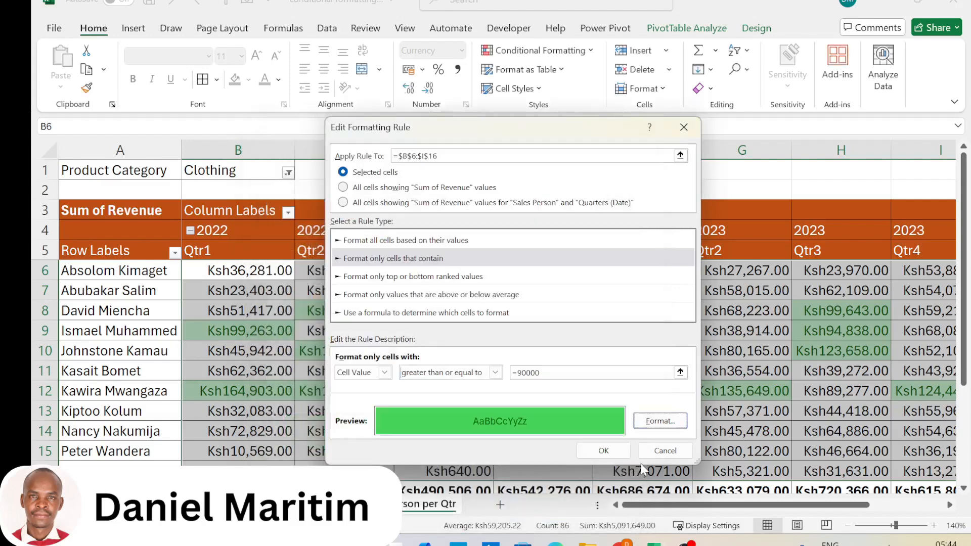
click(615, 450)
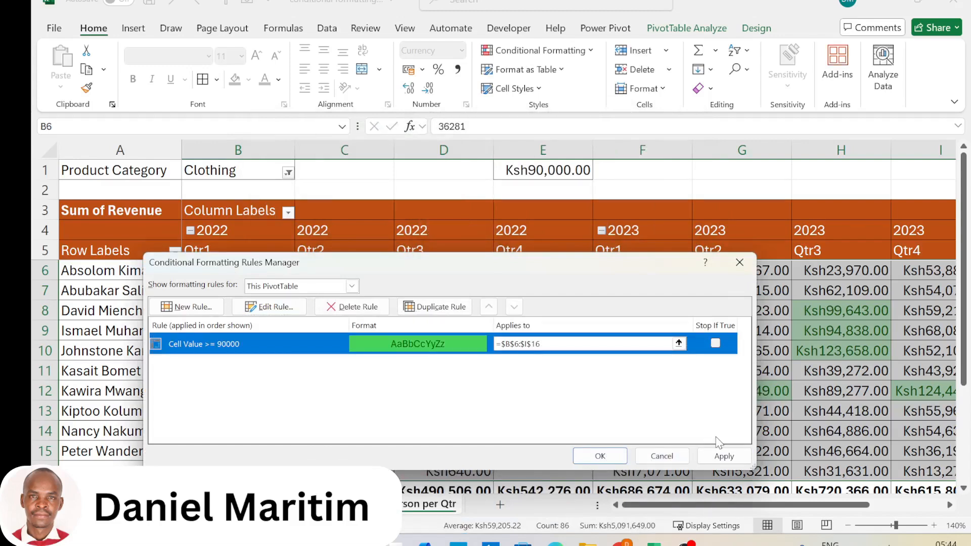
click(722, 456)
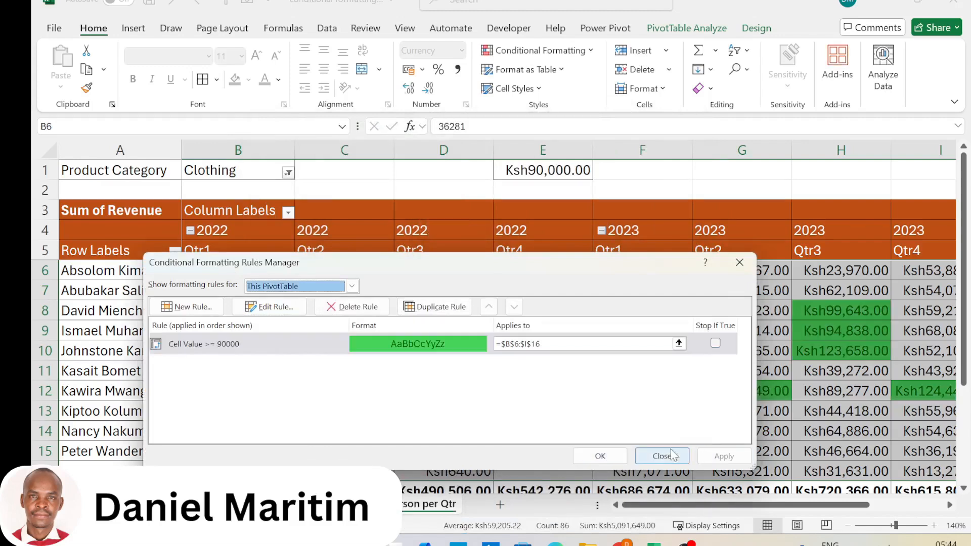
click(600, 456)
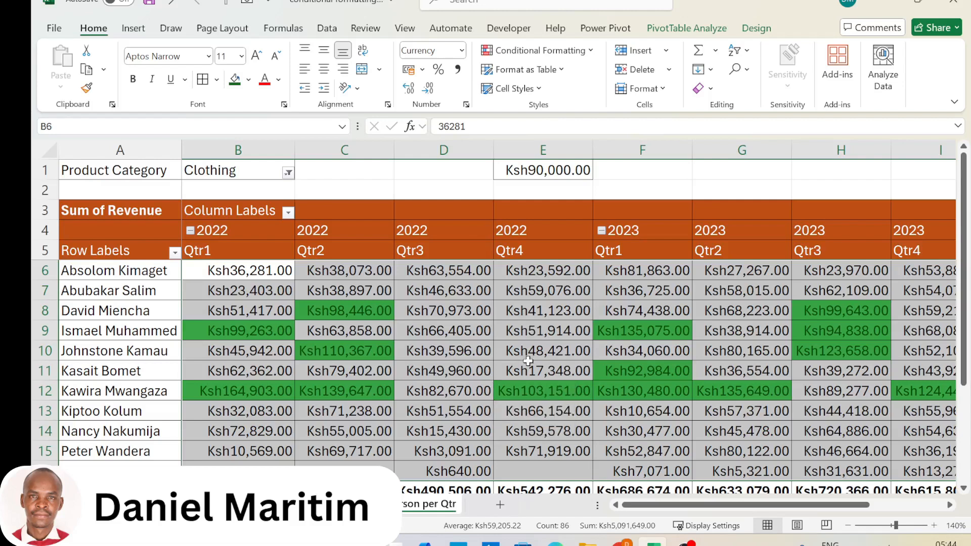
Examine the green-highlighted revenue cells across all 2022 and 2023 quarters in the pivot table
scroll(529, 361, down, 2)
scroll(529, 364, up, 2)
mouse_move(537, 350)
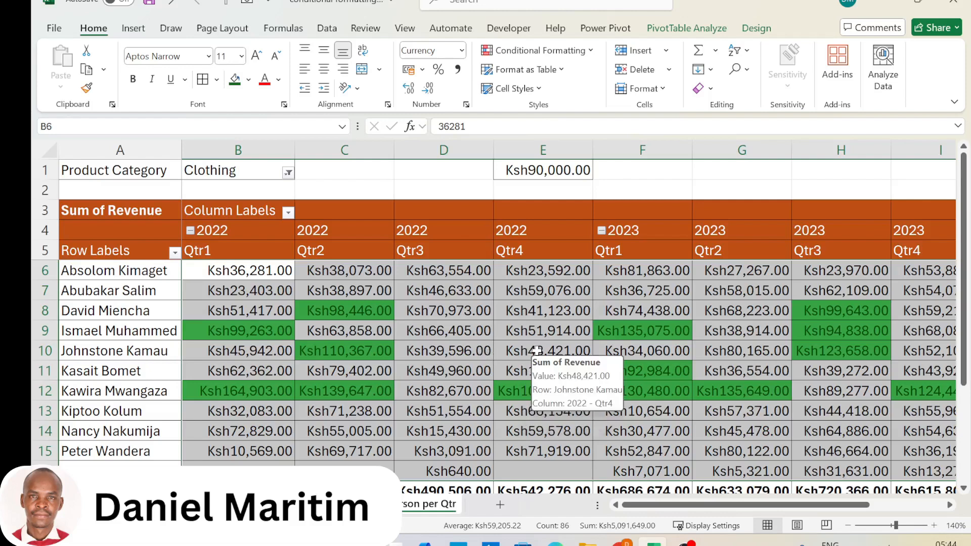
mouse_move(744, 504)
mouse_down()
mouse_move(816, 508)
mouse_move(741, 505)
mouse_up()
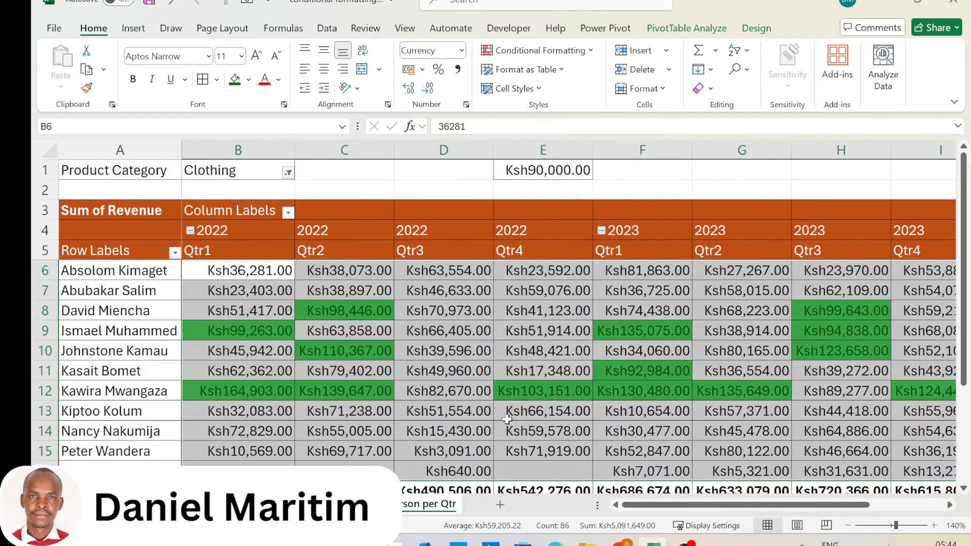
scroll(560, 445, down, 2)
scroll(561, 444, up, 2)
drag(752, 507, 732, 511)
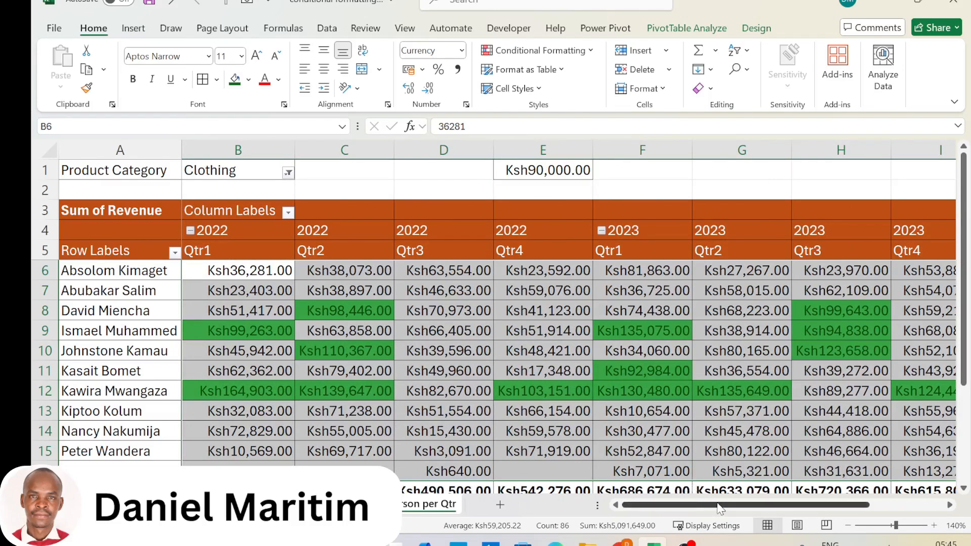
drag(720, 510, 655, 510)
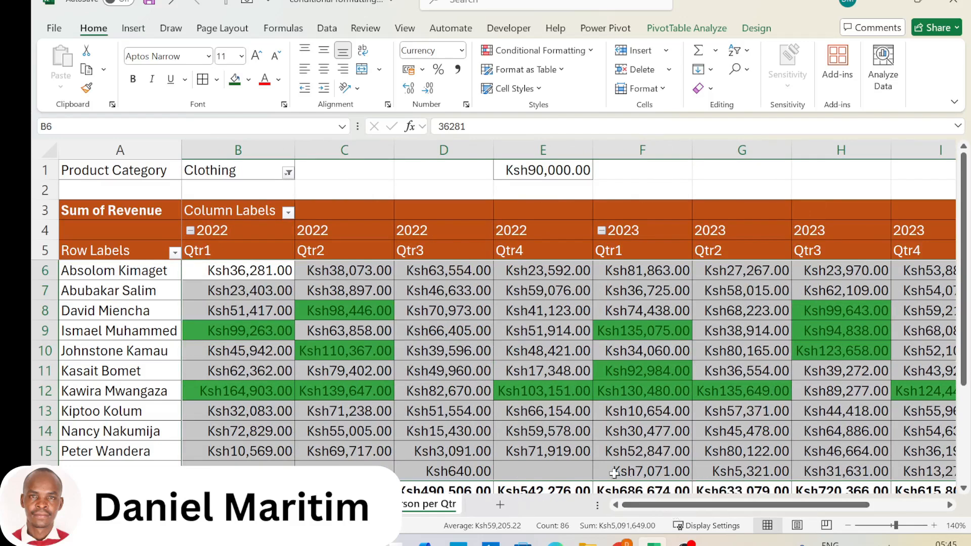
scroll(518, 417, down, 2)
scroll(518, 417, up, 2)
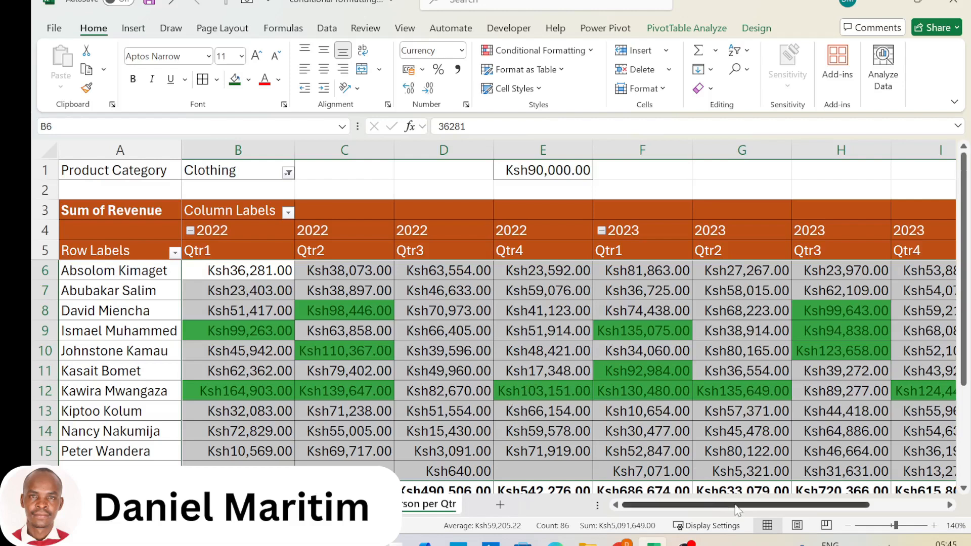
drag(738, 509, 689, 501)
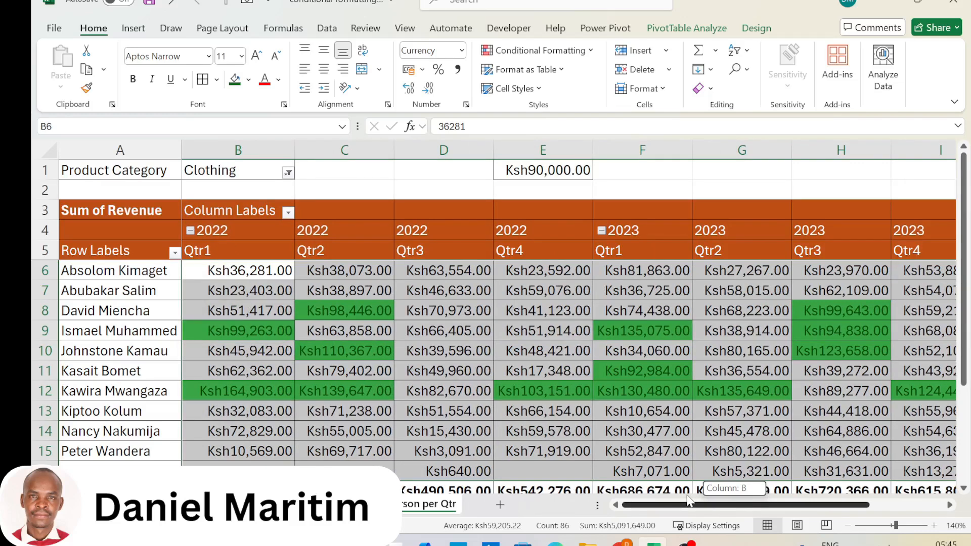
drag(689, 501, 727, 508)
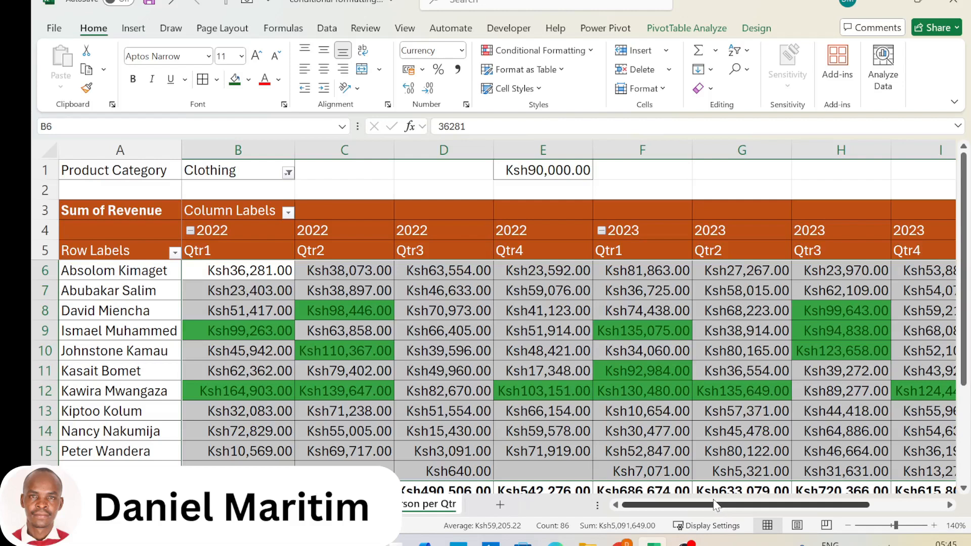
drag(718, 505, 719, 507)
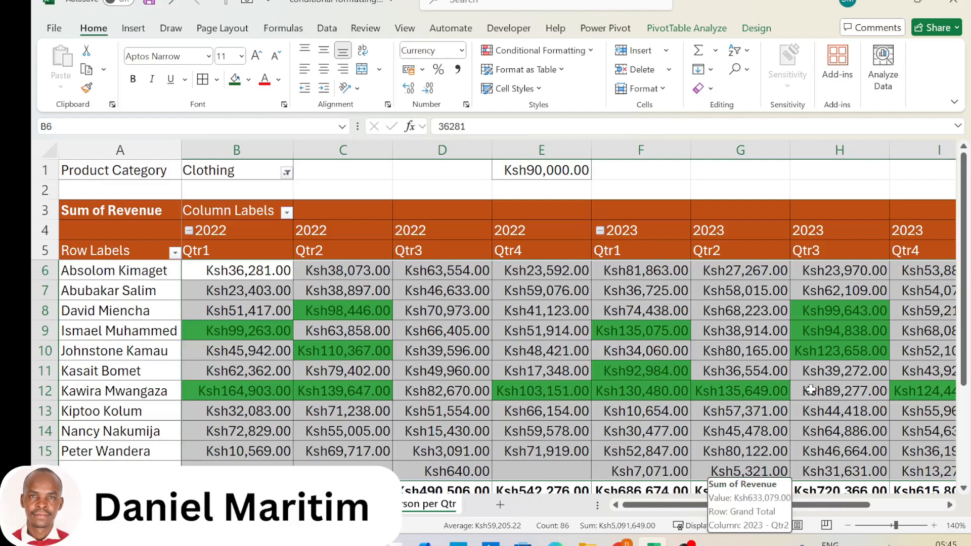
Calculate the eight-quarter revenue target in cell F1 with the formula =E1*8
click(650, 166)
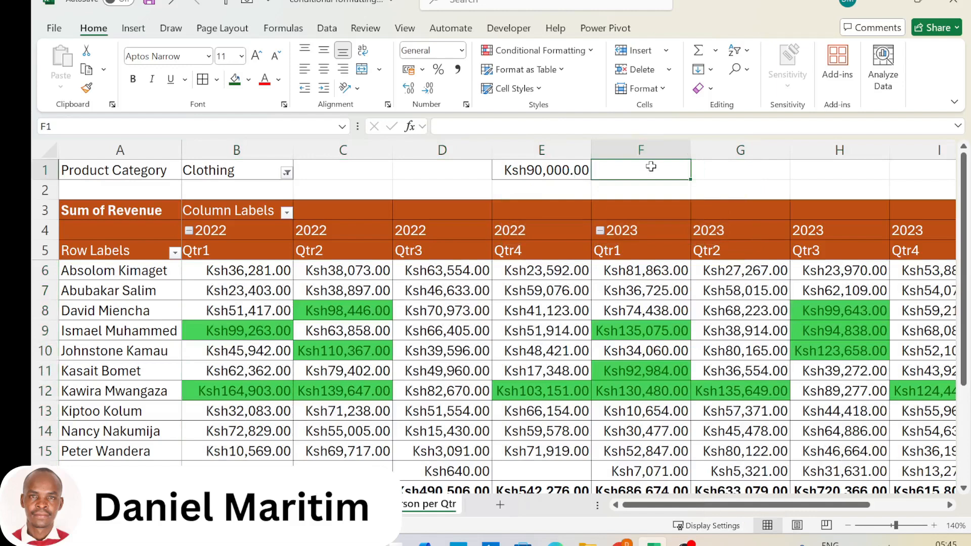
text(=)
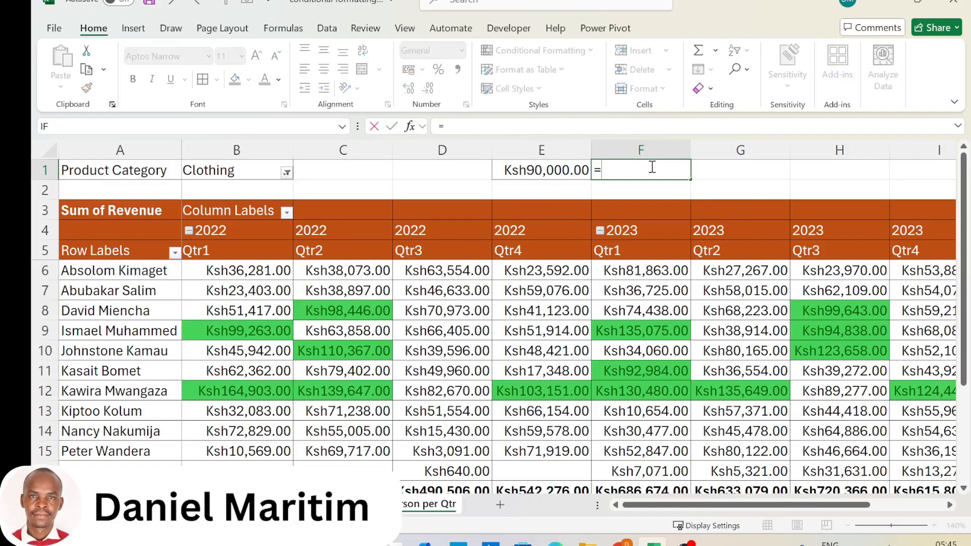
click(555, 168)
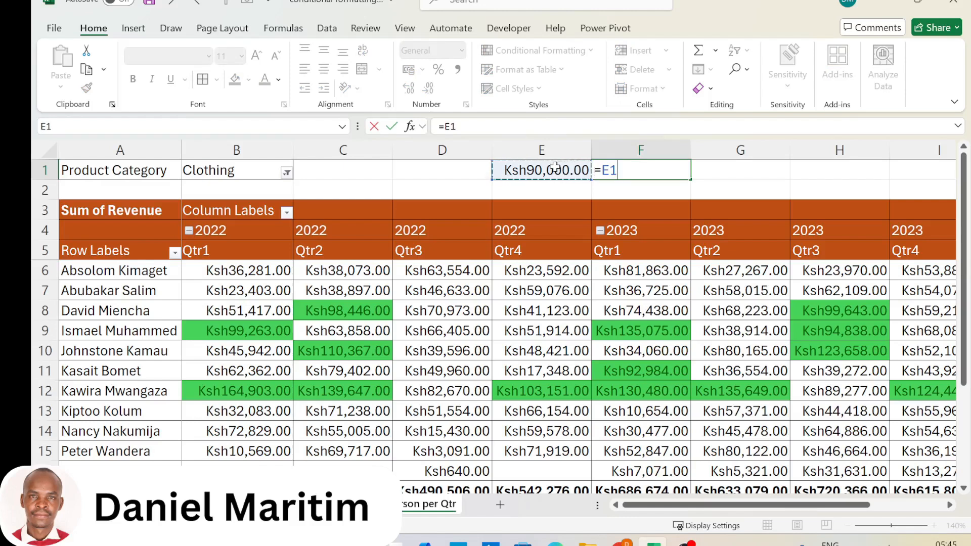
text(*8)
key(Return)
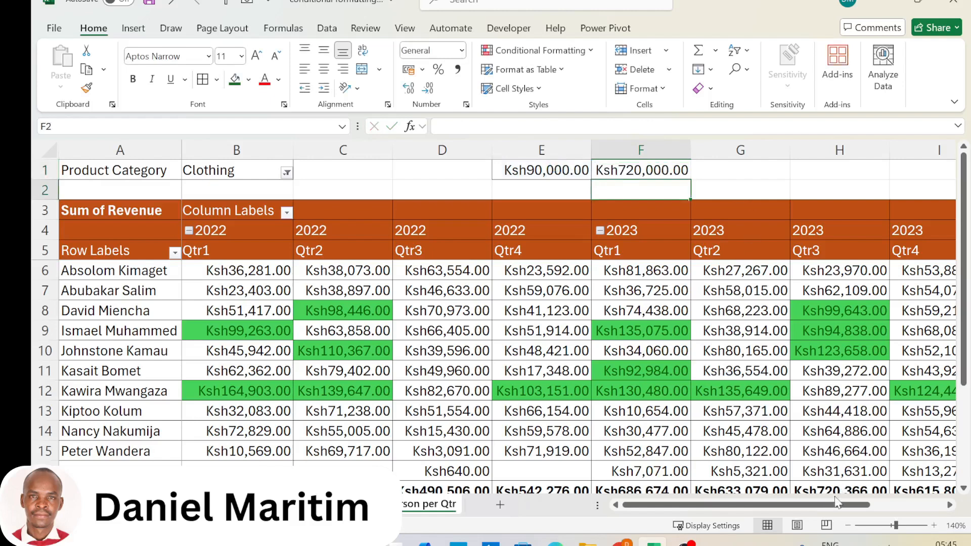
Select the quarterly revenue values in B6:I16 and delete the pivot table's Cell Value >= 90000 formatting rule
drag(837, 503, 772, 516)
click(344, 371)
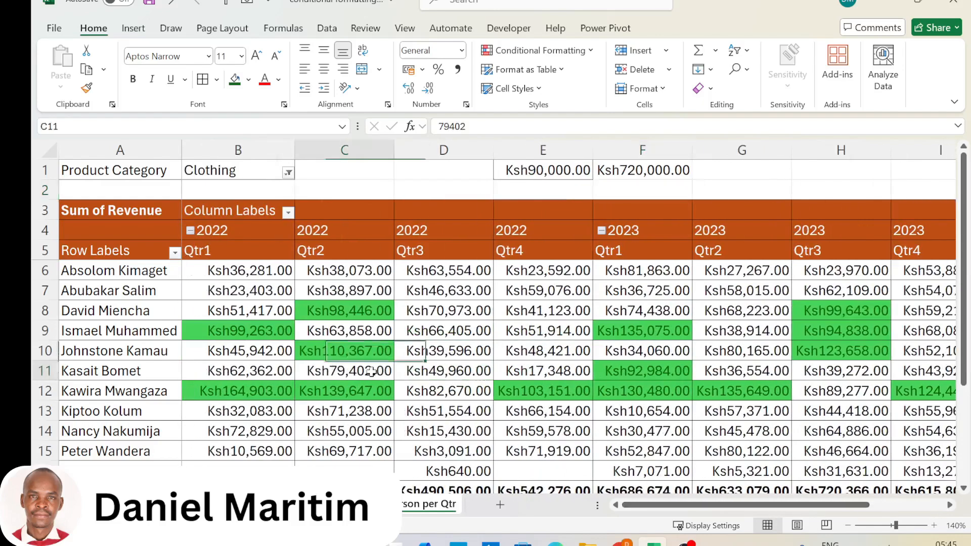
click(220, 269)
drag(220, 268, 668, 429)
scroll(847, 386, up, 1)
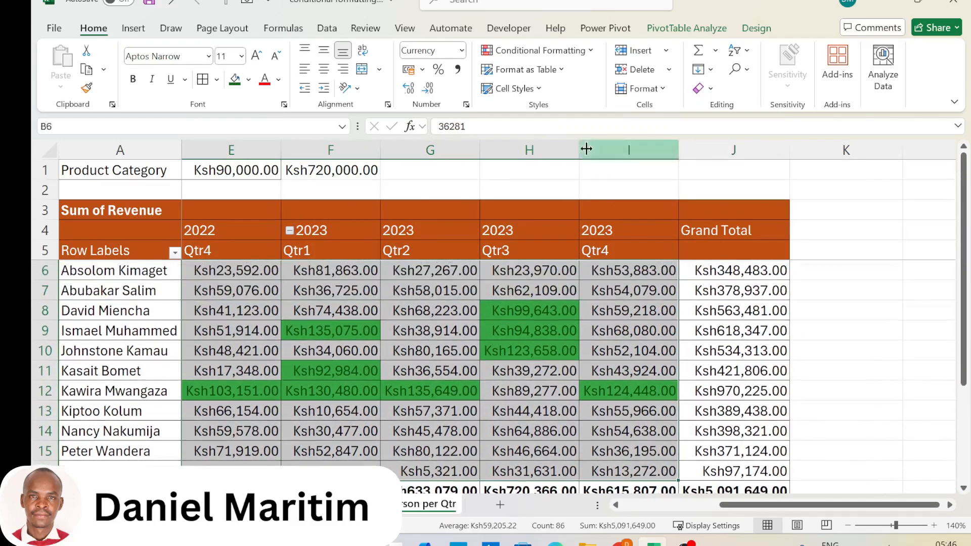
click(532, 56)
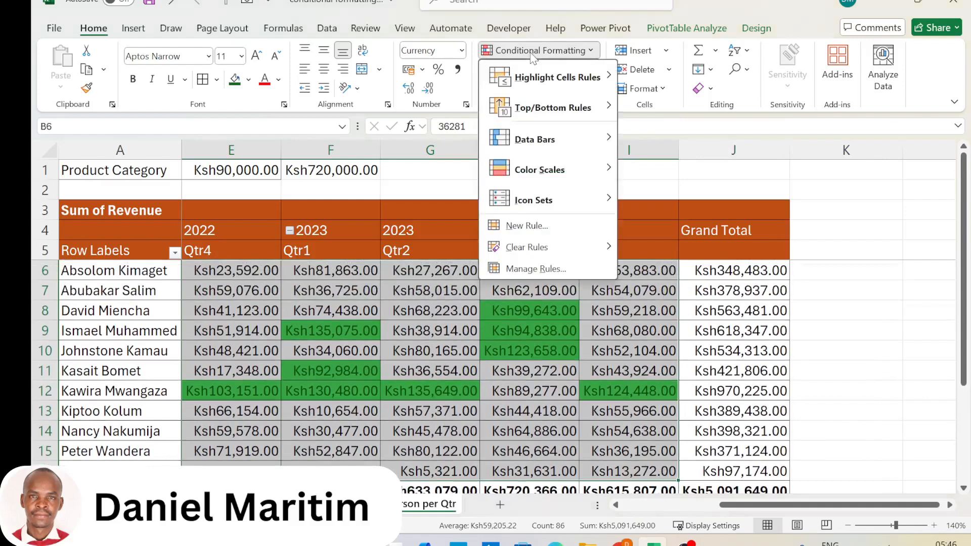
click(537, 267)
click(357, 346)
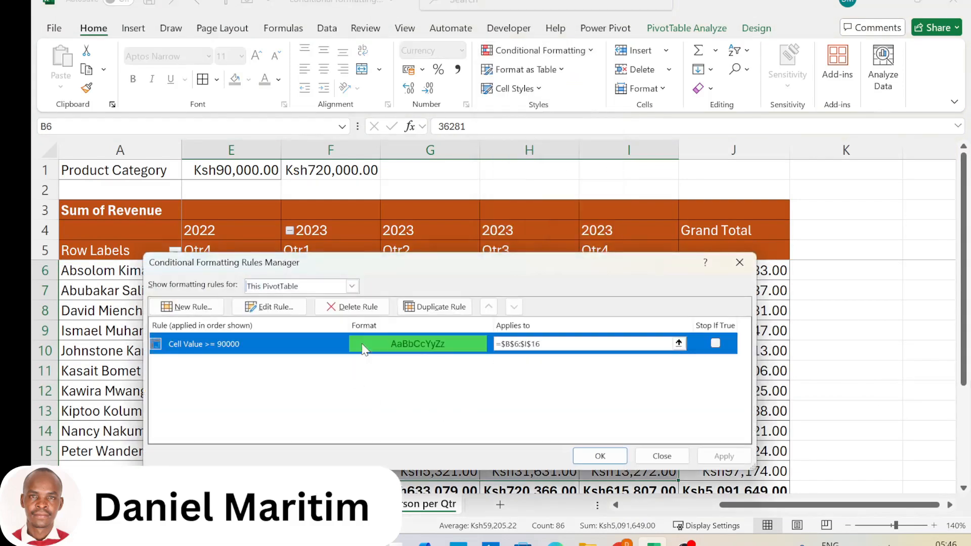
click(359, 307)
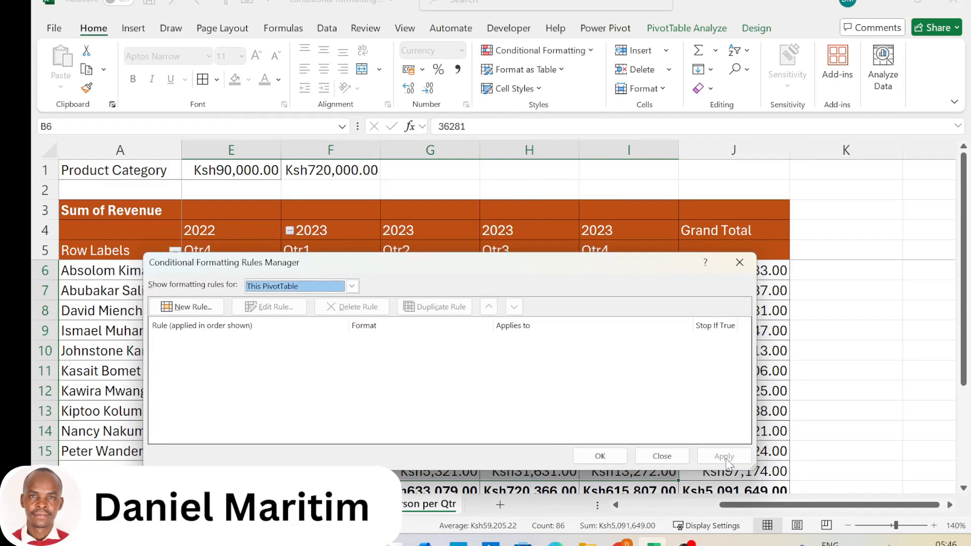
Close the rules manager and select the sales person rows A6:J16, from the names through the Grand Total column
click(599, 456)
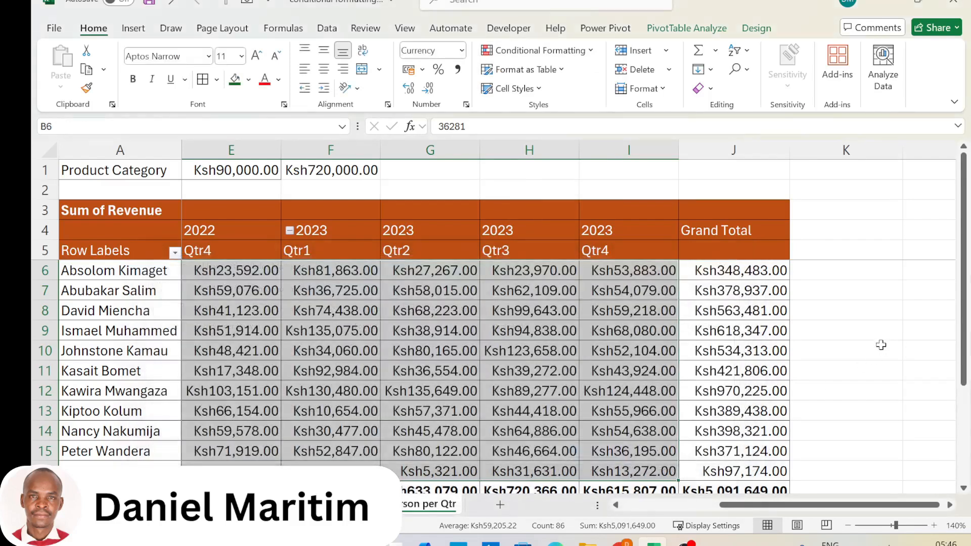
drag(858, 505, 663, 509)
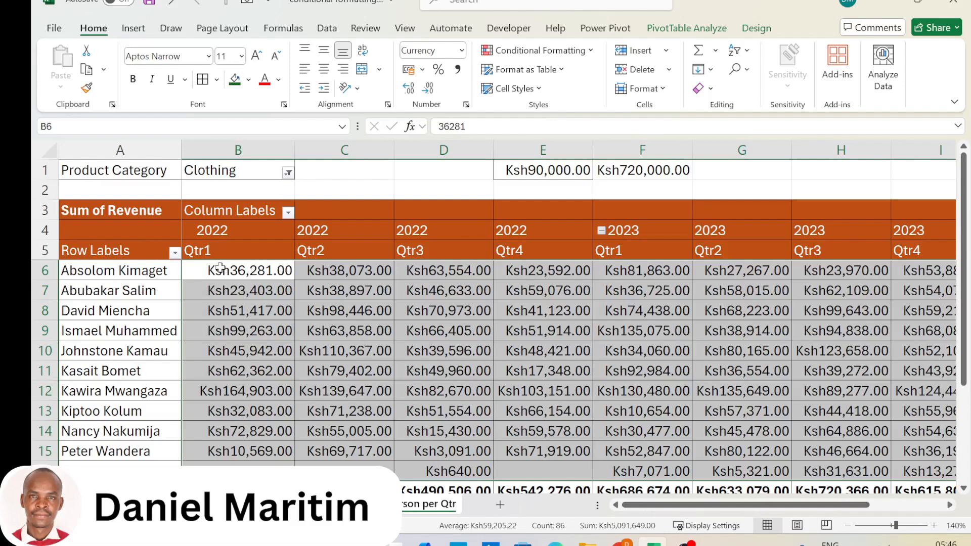
drag(220, 268, 218, 464)
click(92, 263)
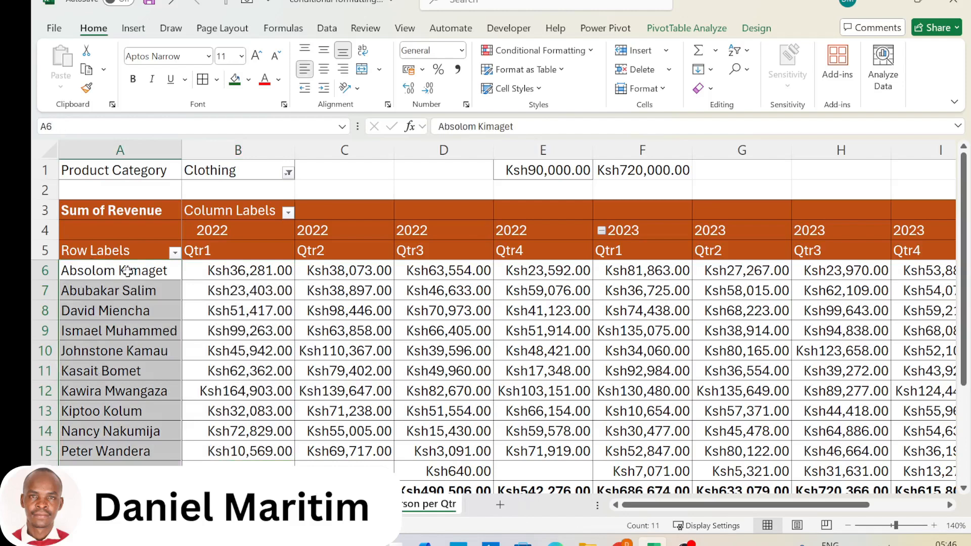
drag(124, 279, 733, 468)
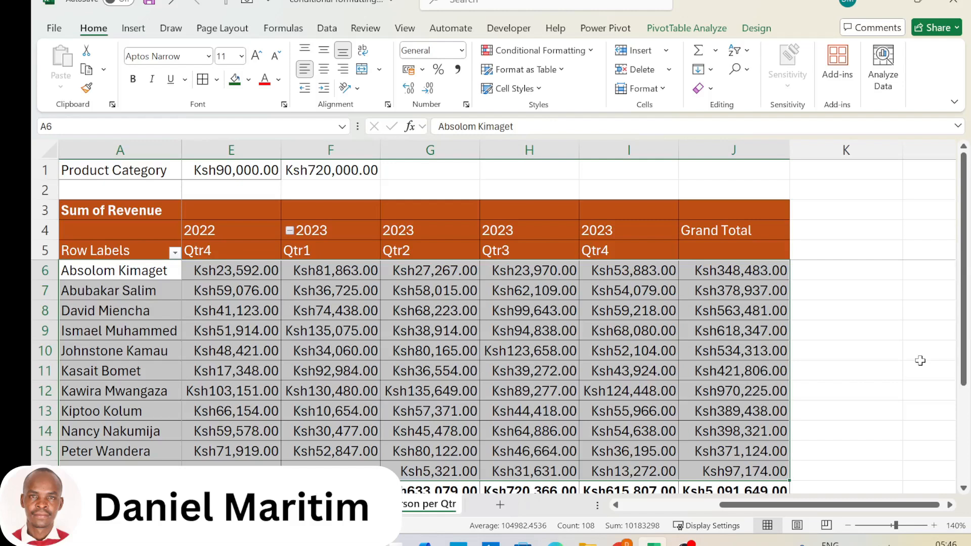
scroll(863, 379, down, 1)
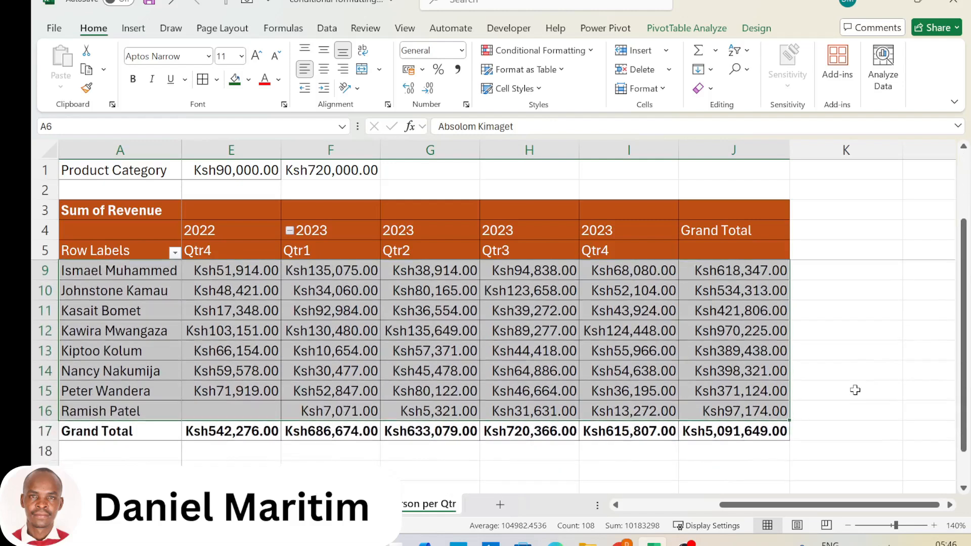
scroll(856, 390, up, 1)
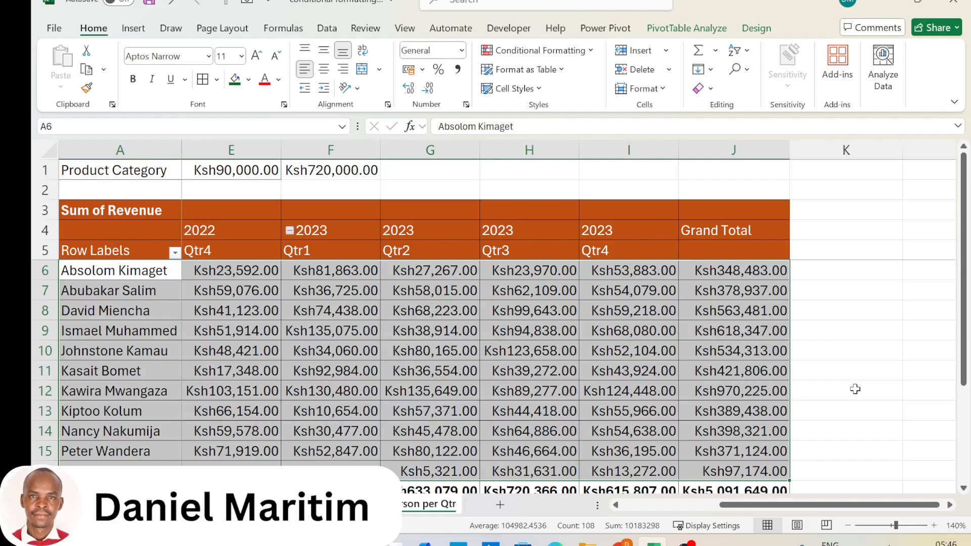
click(572, 52)
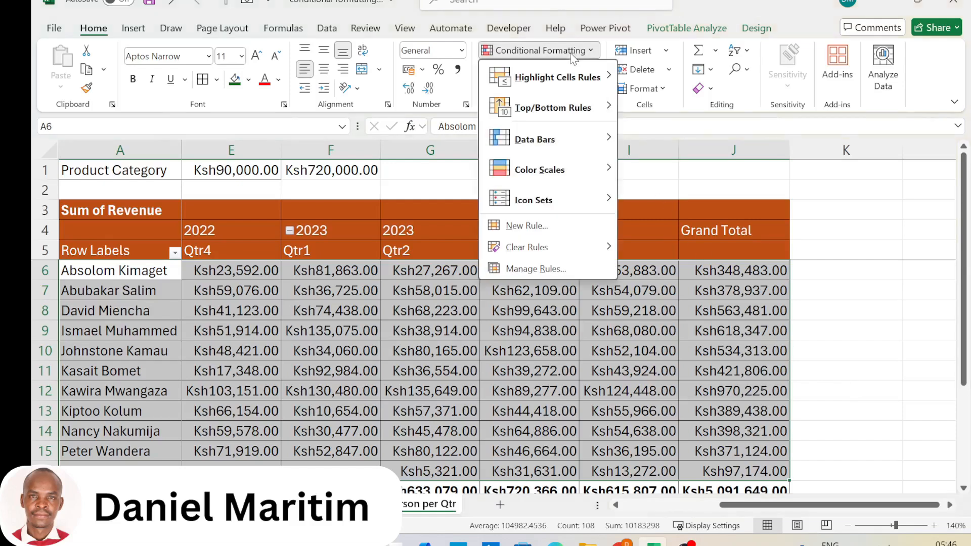
click(534, 269)
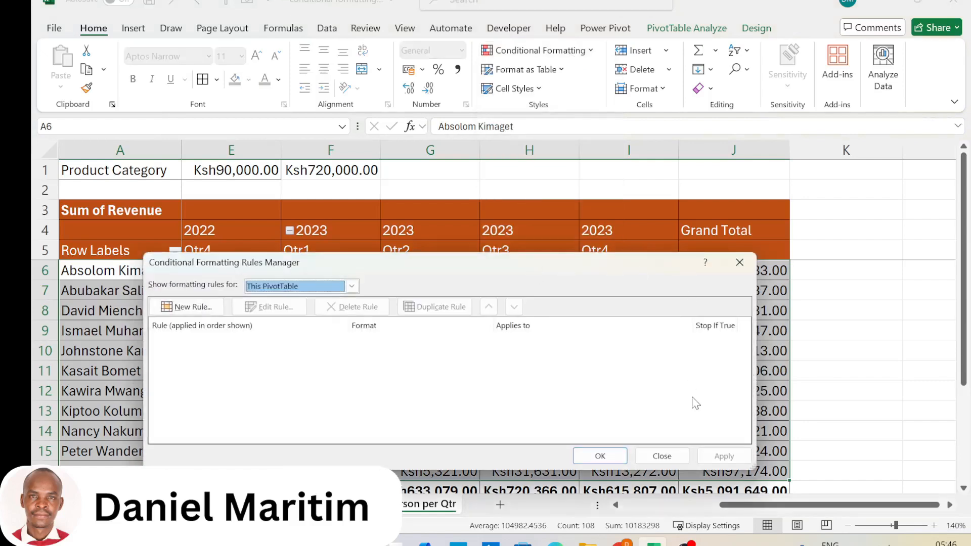
click(662, 455)
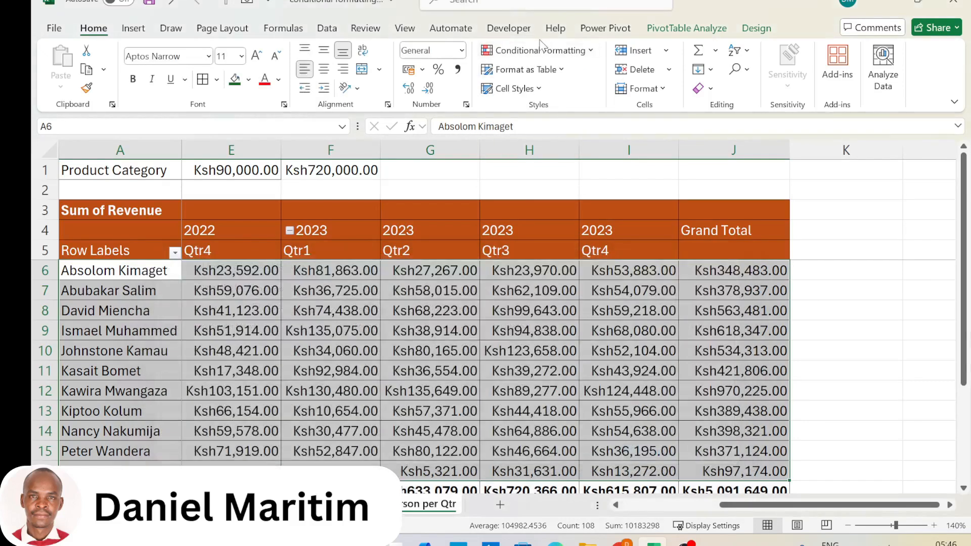
Start a new conditional formatting rule of the type "Use a formula to determine which cells to format"
click(542, 51)
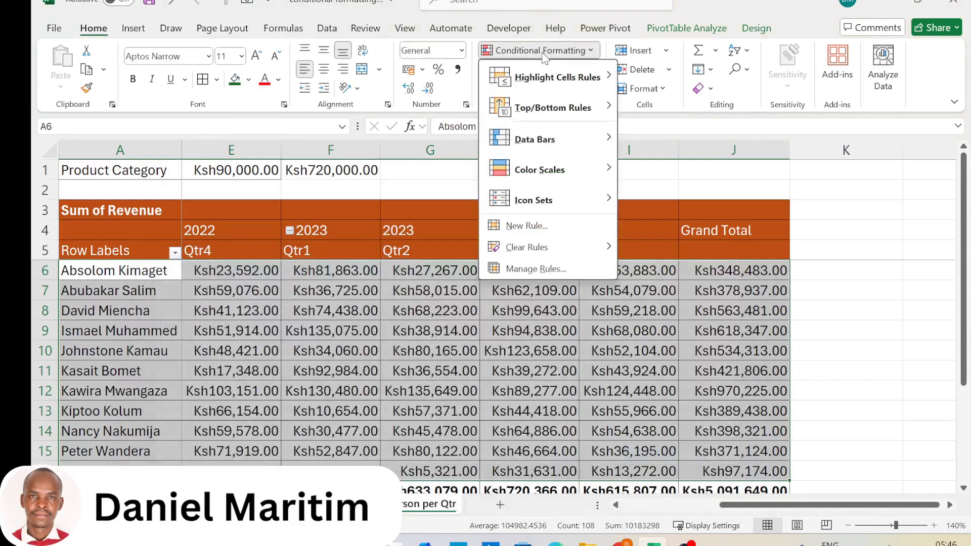
mouse_move(569, 88)
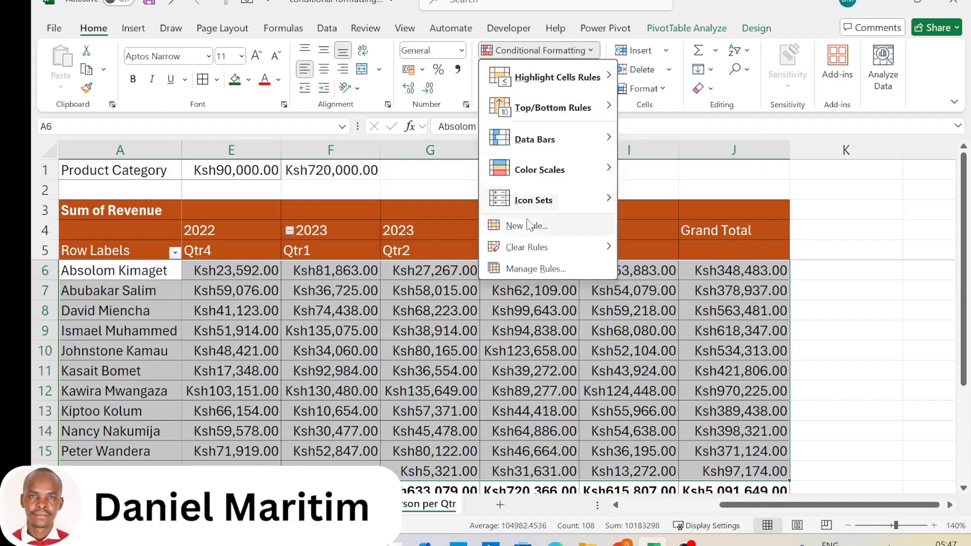
click(529, 269)
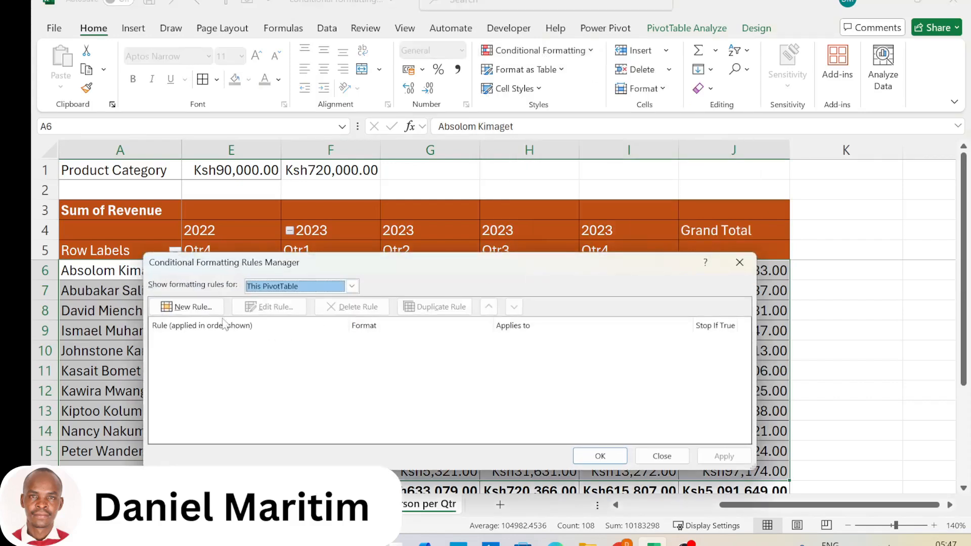
click(181, 307)
drag(410, 221, 422, 147)
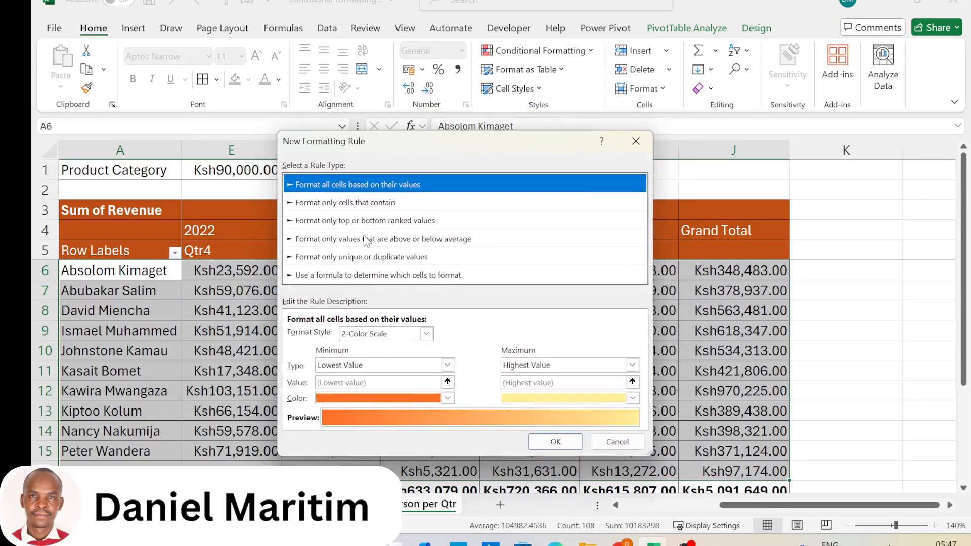
click(367, 275)
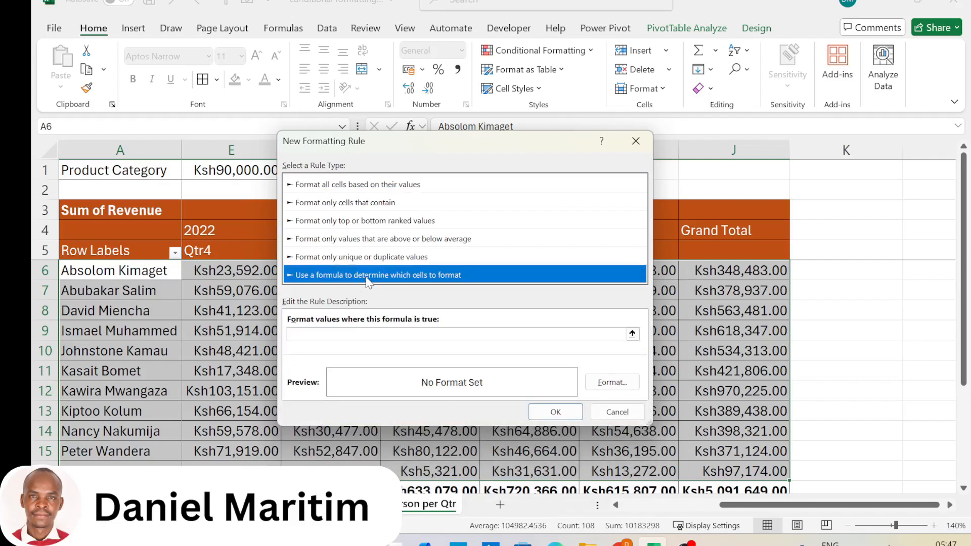
Enter the rule formula =$J6>=$F$1 to compare each row's grand total with the eight-quarter target
click(632, 333)
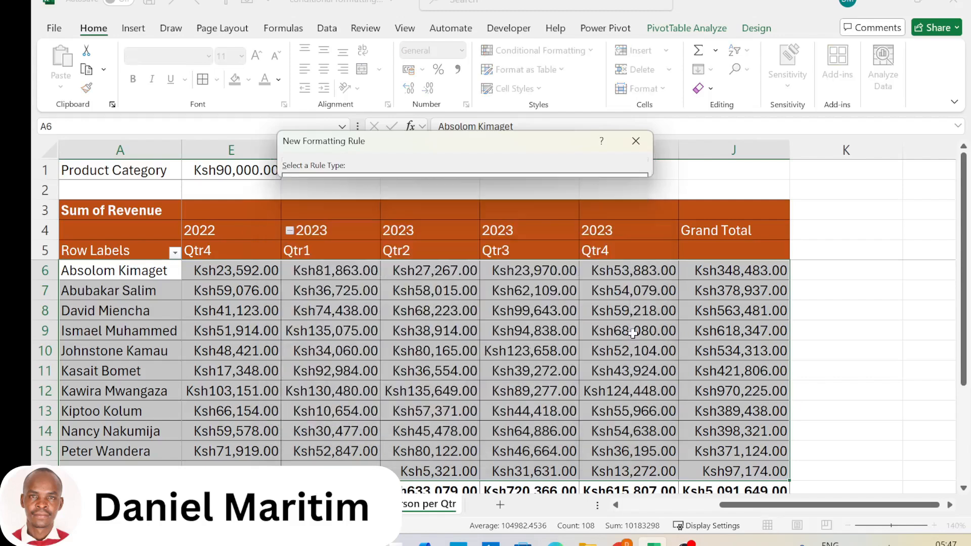
click(753, 270)
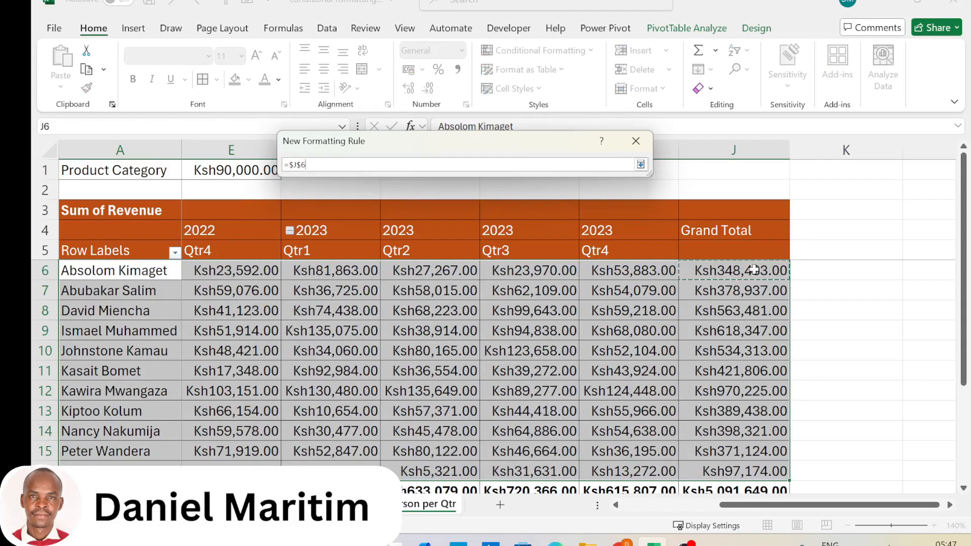
text(>=)
drag(556, 152, 539, 286)
click(345, 170)
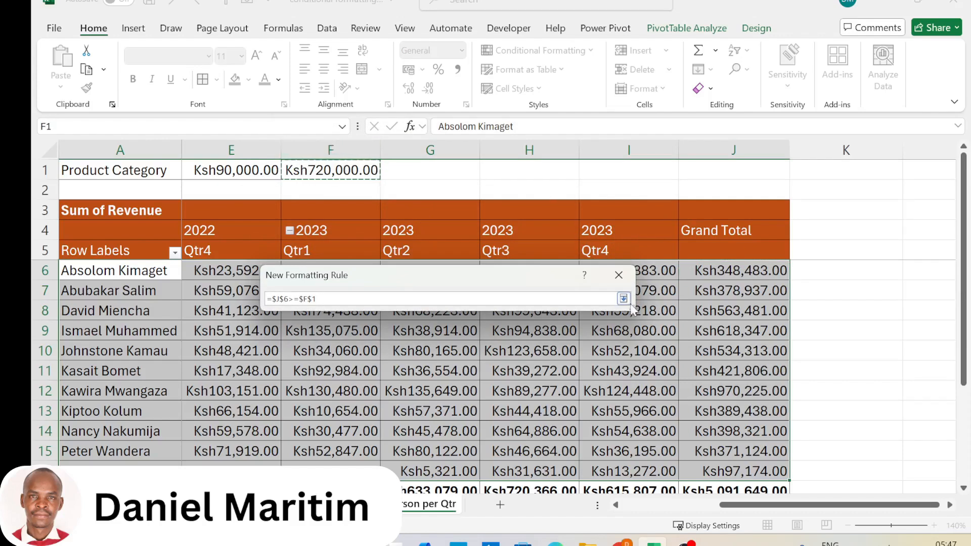
click(624, 299)
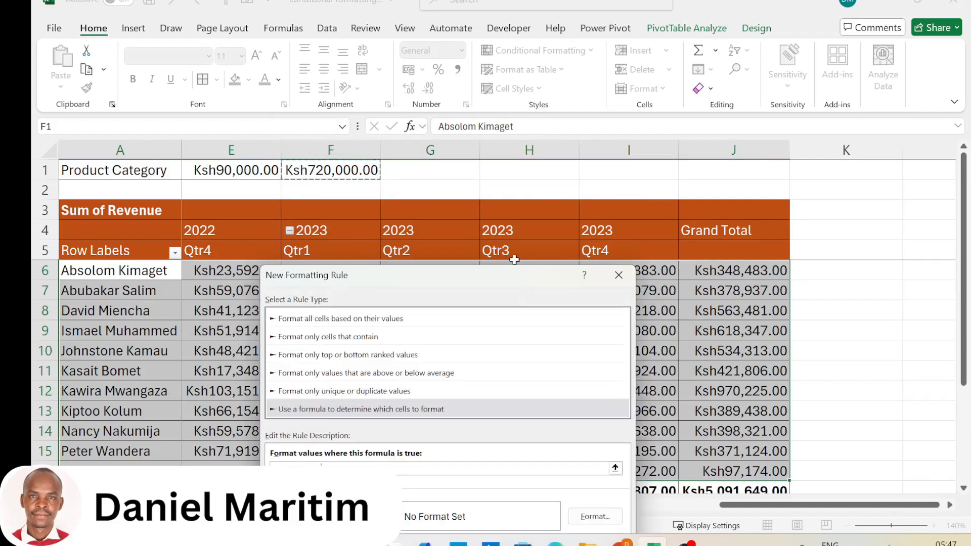
drag(511, 273, 552, 212)
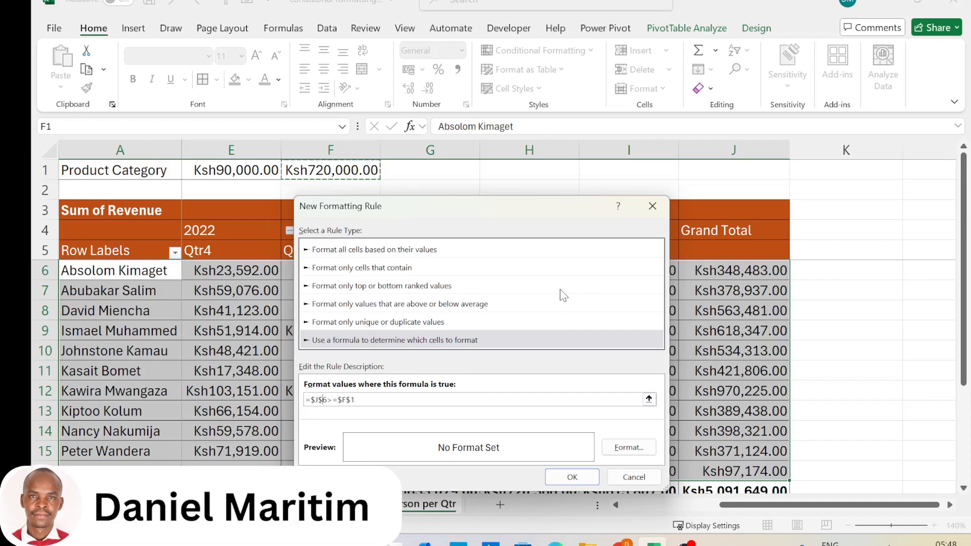
key(Delete)
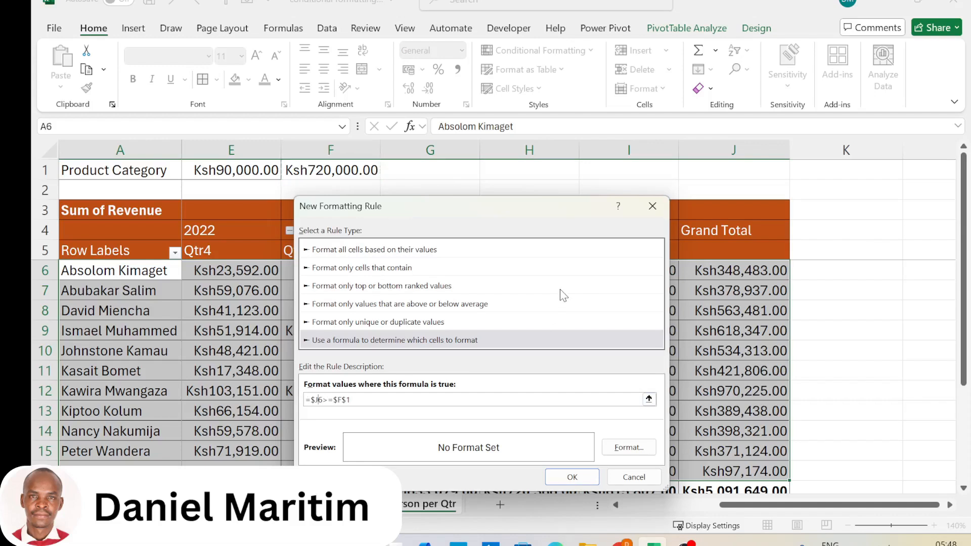
Give the formula rule a bright medium green fill and apply it to A6:J16
click(610, 452)
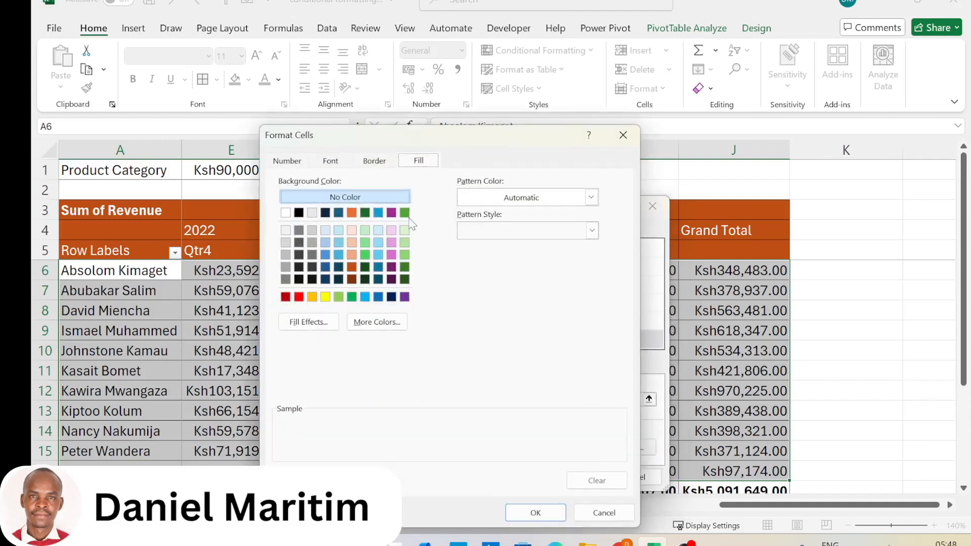
click(365, 254)
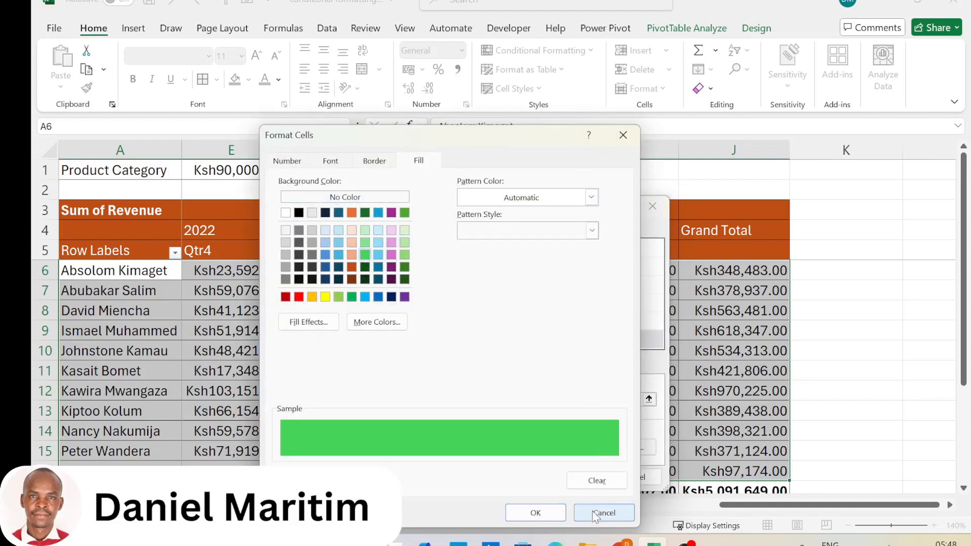
click(537, 513)
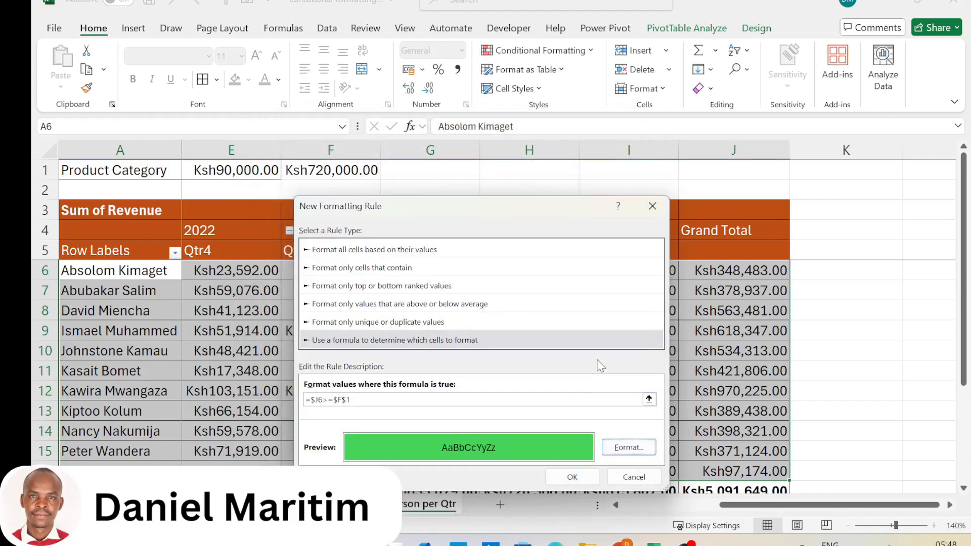
click(572, 477)
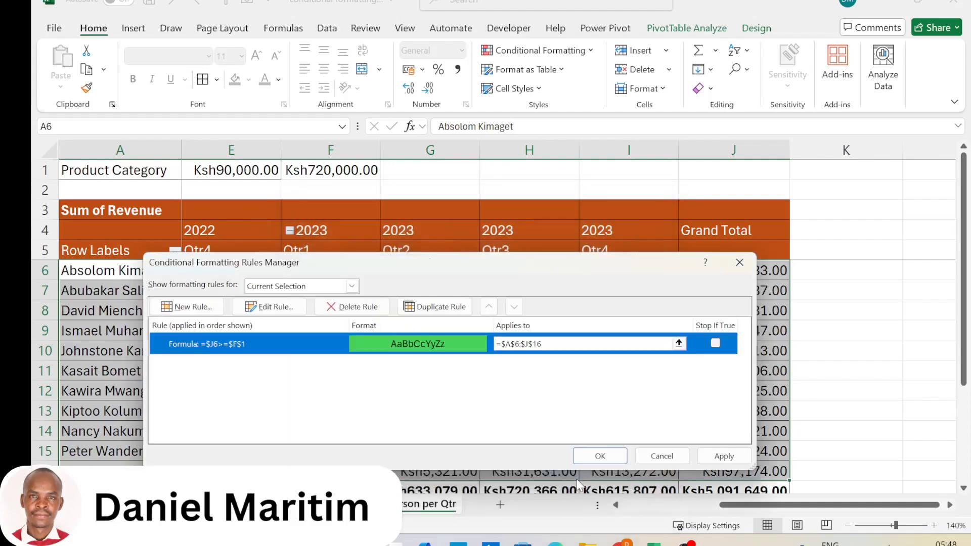
click(723, 456)
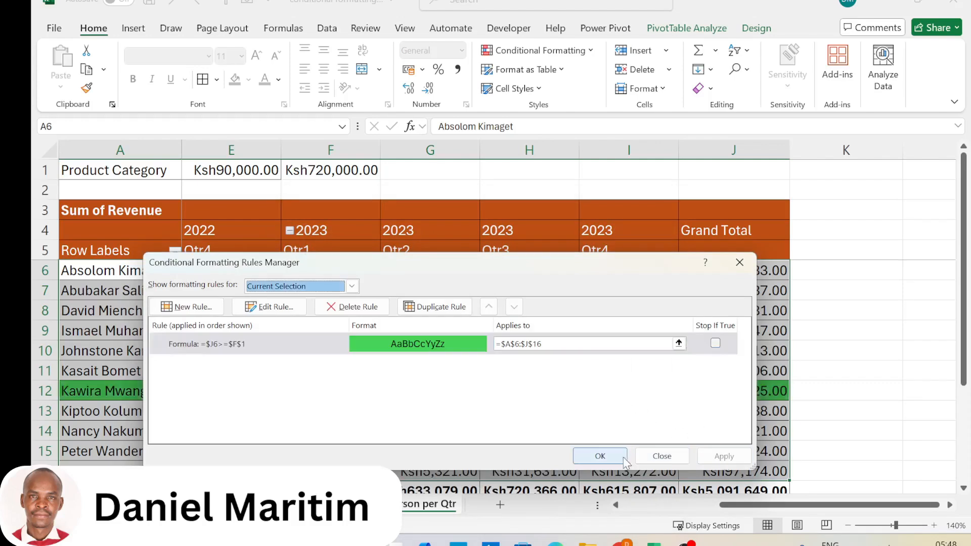
click(590, 457)
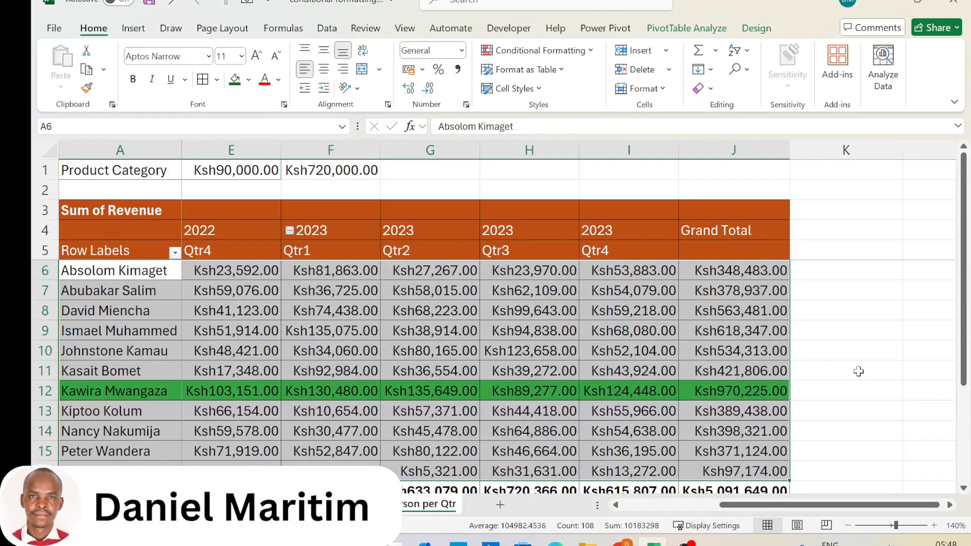
scroll(862, 371, down, 2)
scroll(869, 367, up, 2)
click(883, 322)
scroll(883, 316, down, 1)
scroll(883, 316, up, 1)
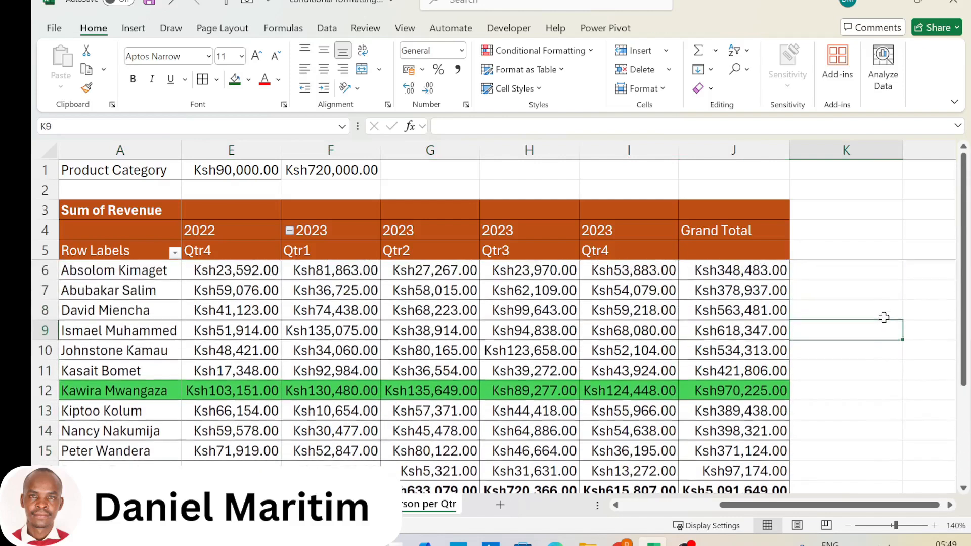
Apply the green-yellow-red color scale to the Grand Total values in J6:J16
drag(738, 268, 764, 471)
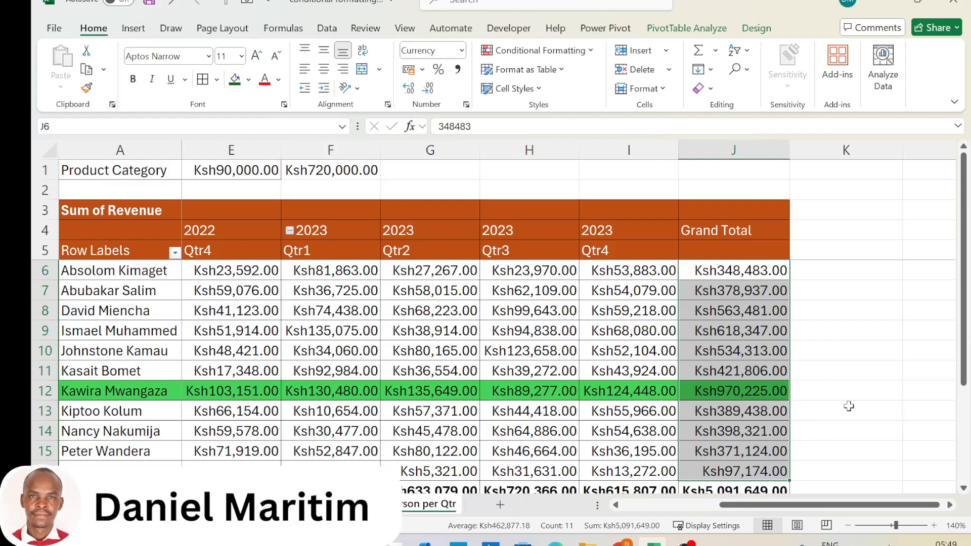
click(590, 51)
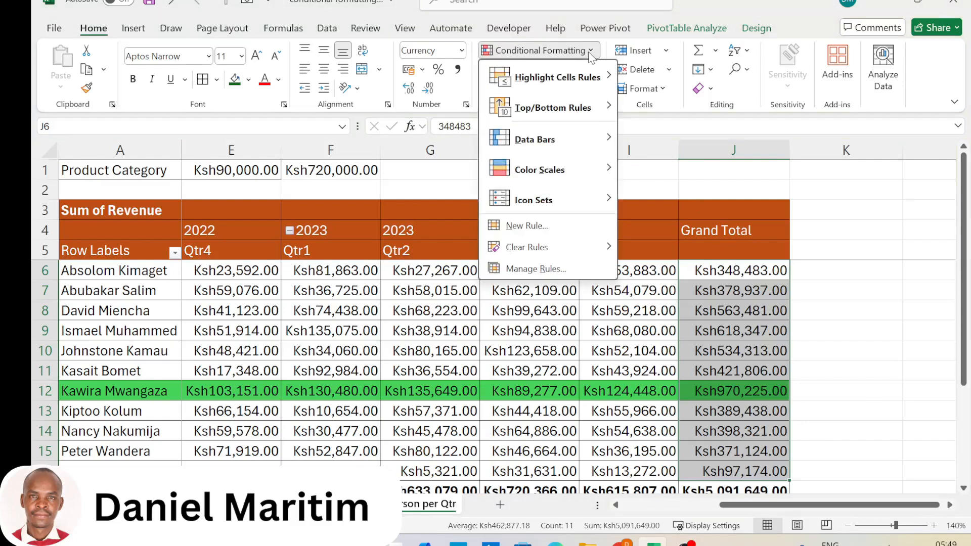
mouse_move(594, 175)
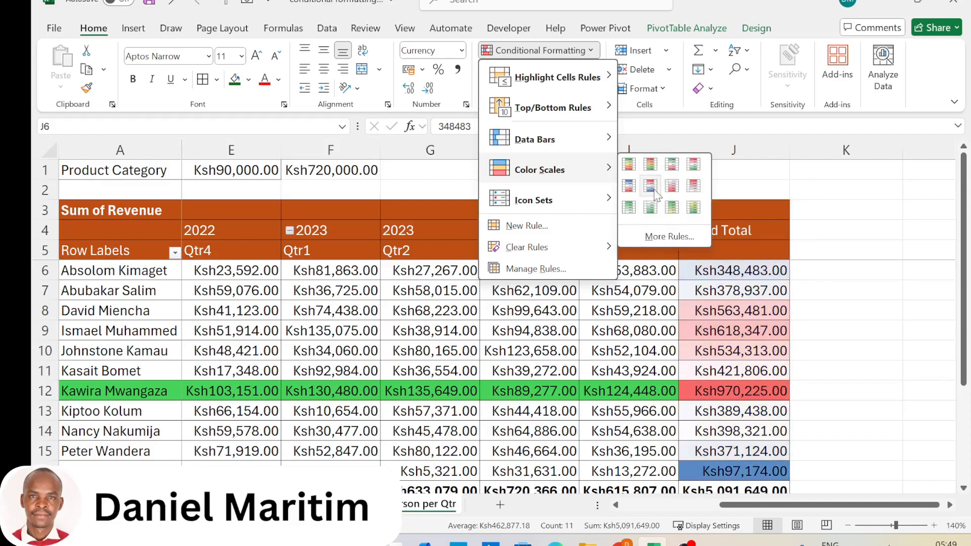
click(631, 171)
click(631, 172)
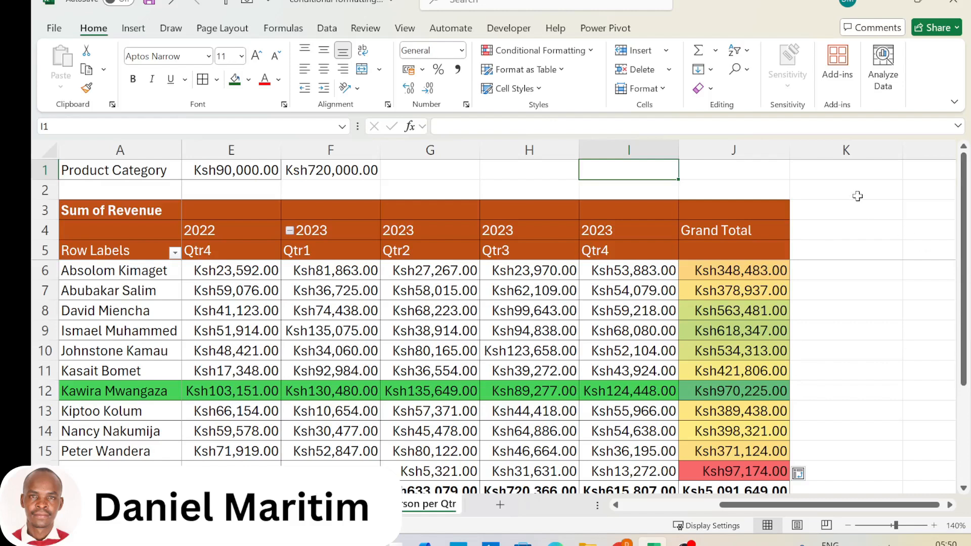
click(595, 57)
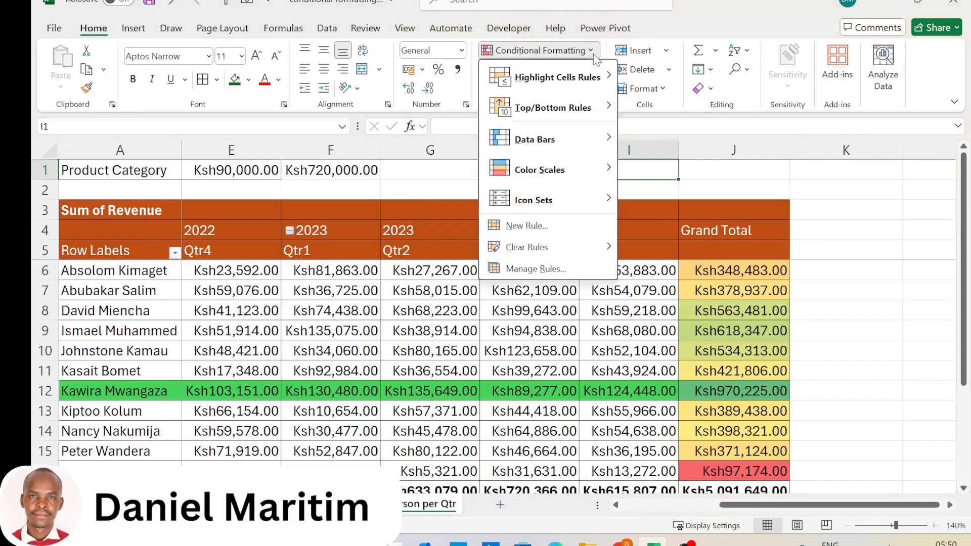
click(526, 271)
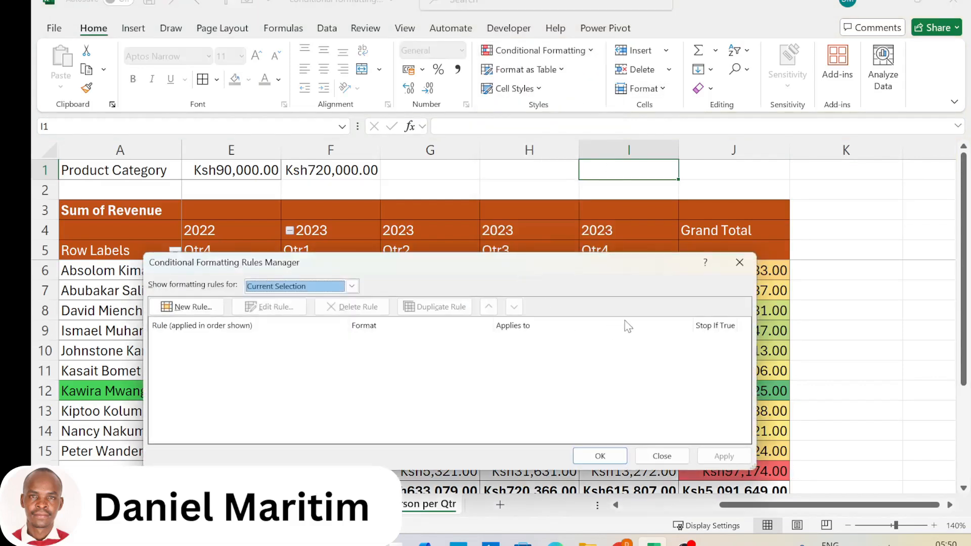
click(734, 269)
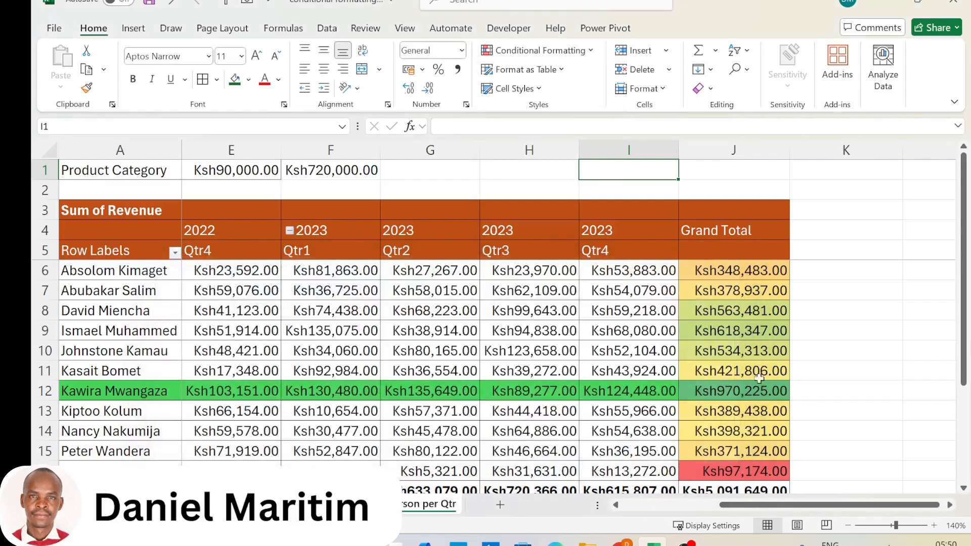
Delete the Graded Color Scale rule from the Grand Total values in J6:J16, leaving the formula rule in place
drag(736, 270, 728, 476)
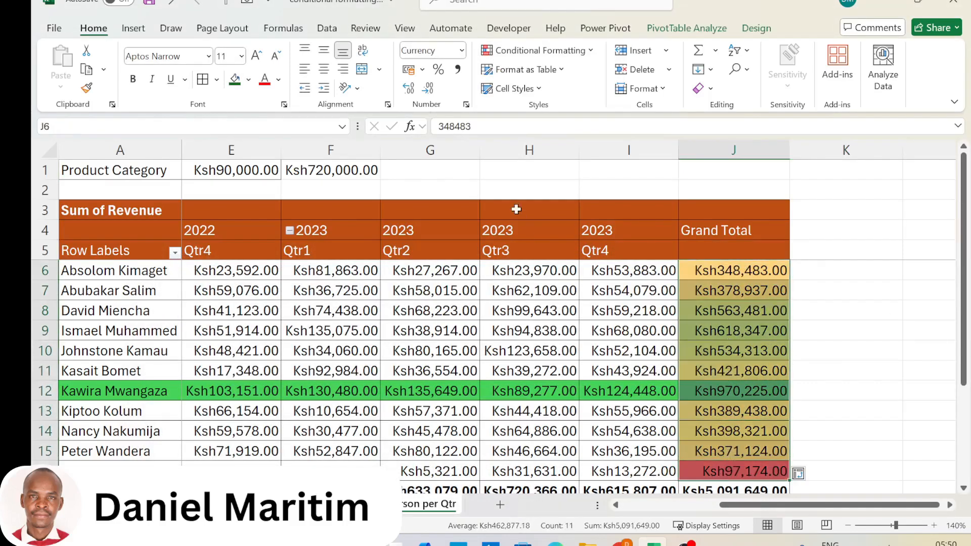
click(537, 50)
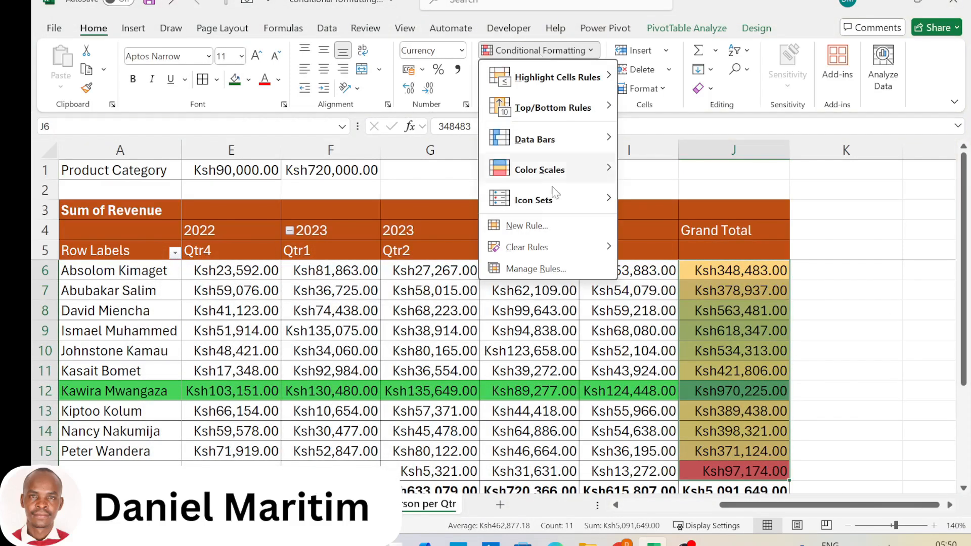
click(531, 269)
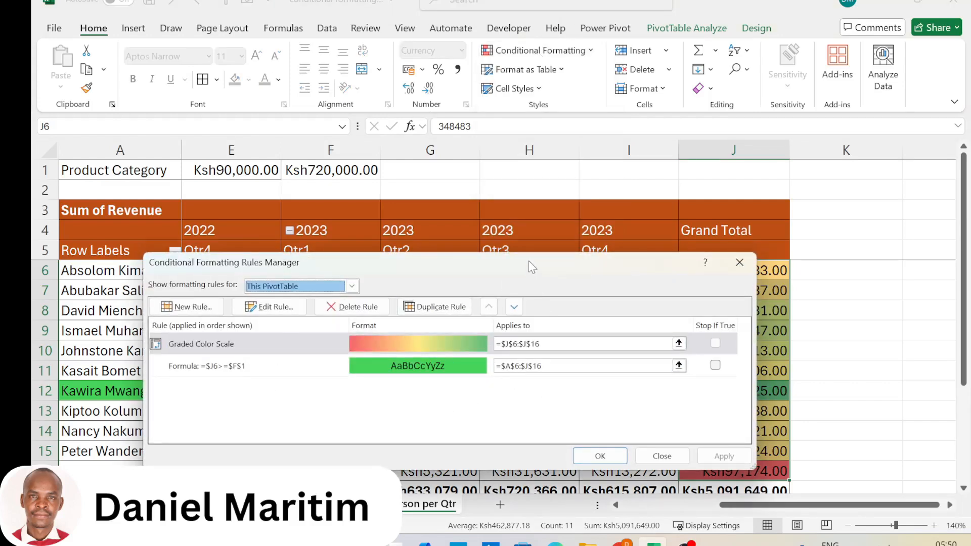
drag(529, 262, 463, 228)
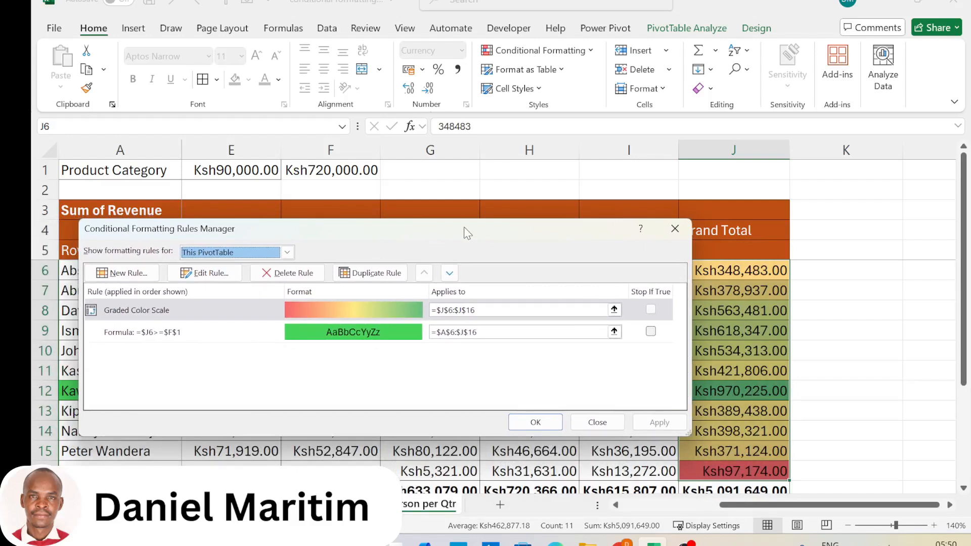
click(275, 313)
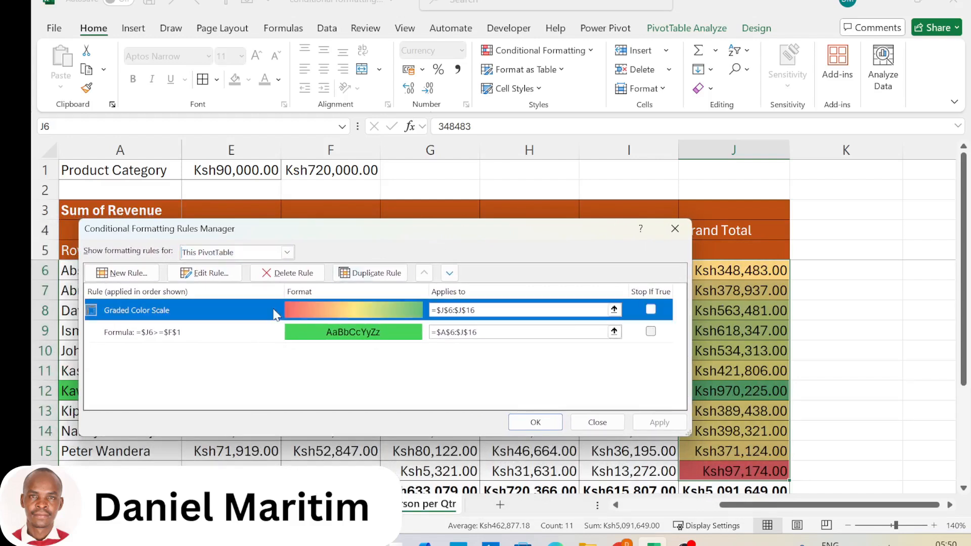
click(298, 274)
click(642, 418)
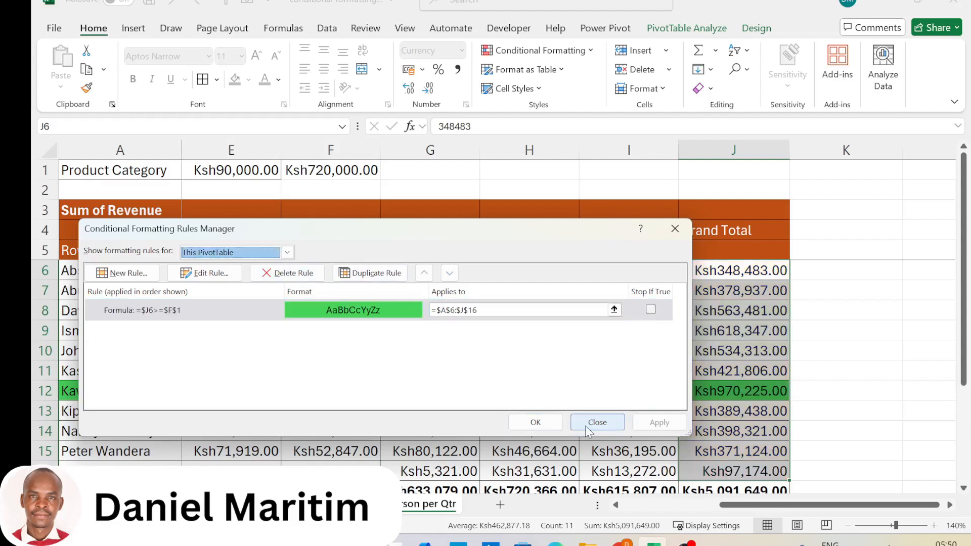
click(579, 417)
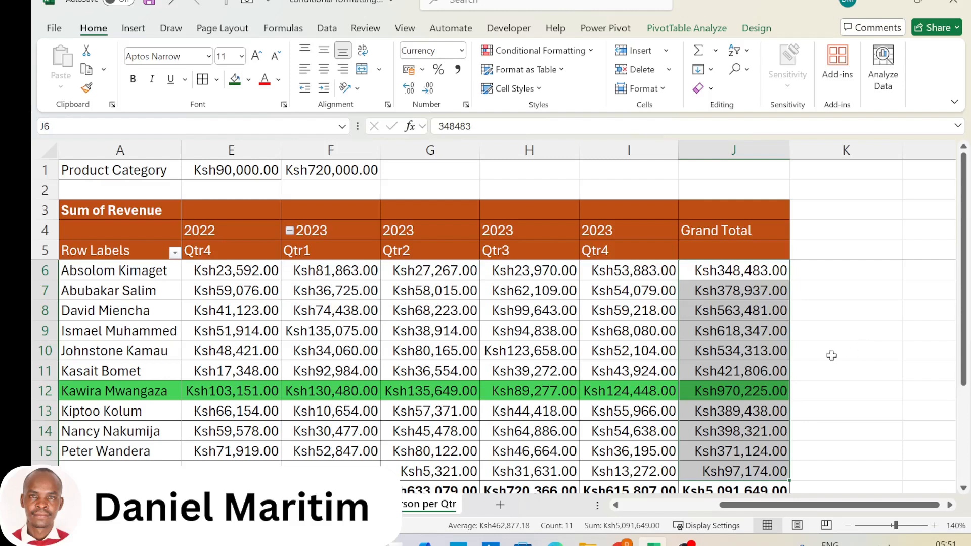
Apply solid-fill orange data bars to the Grand Total values in J6:J16
click(590, 51)
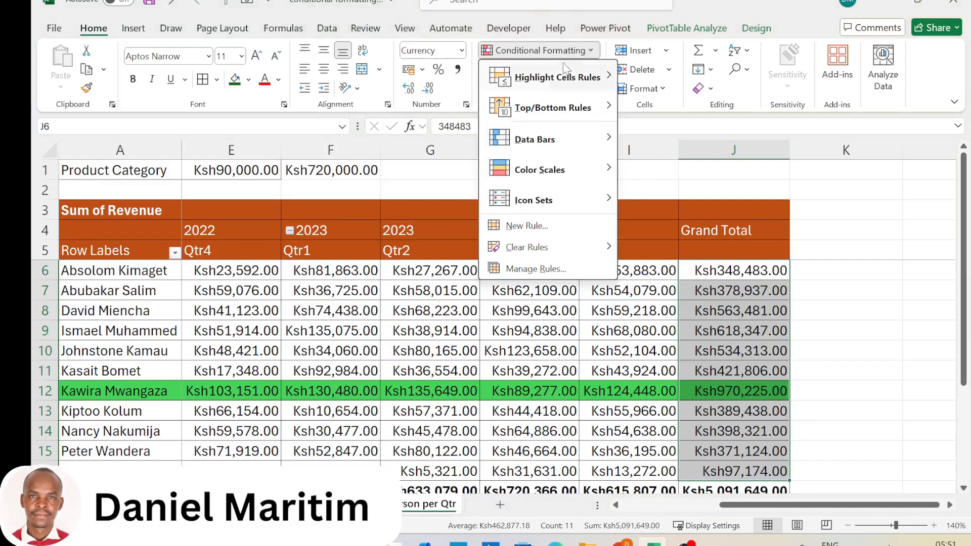
mouse_move(564, 142)
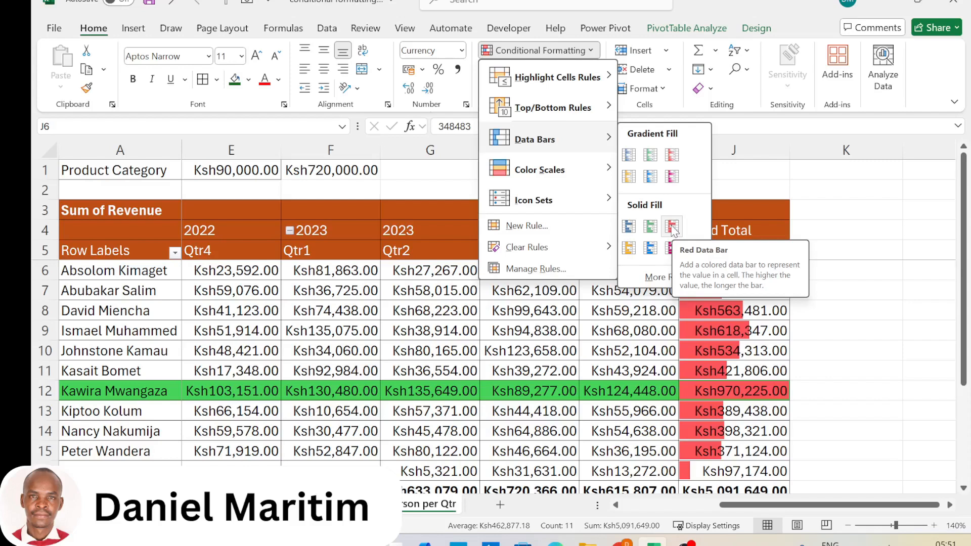
click(630, 253)
scroll(844, 284, down, 1)
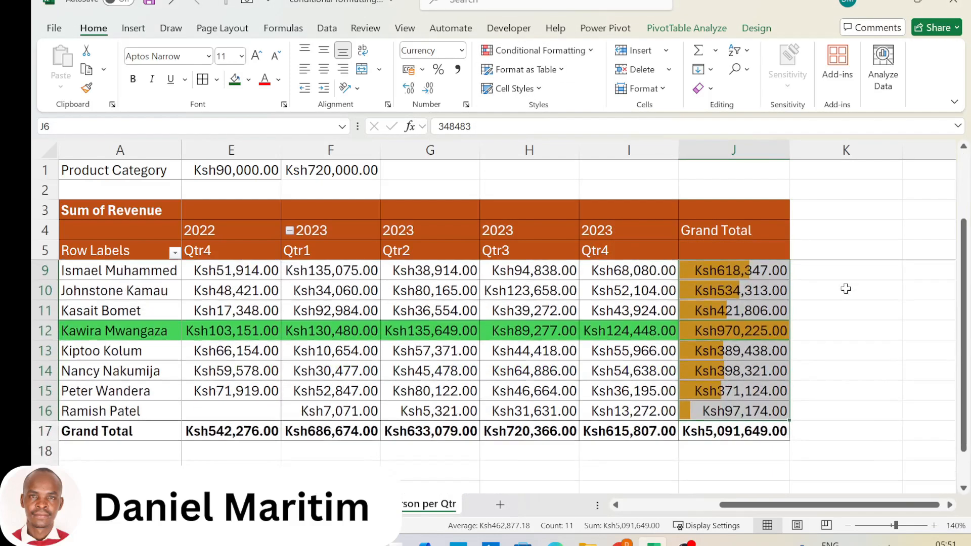
scroll(846, 286, up, 1)
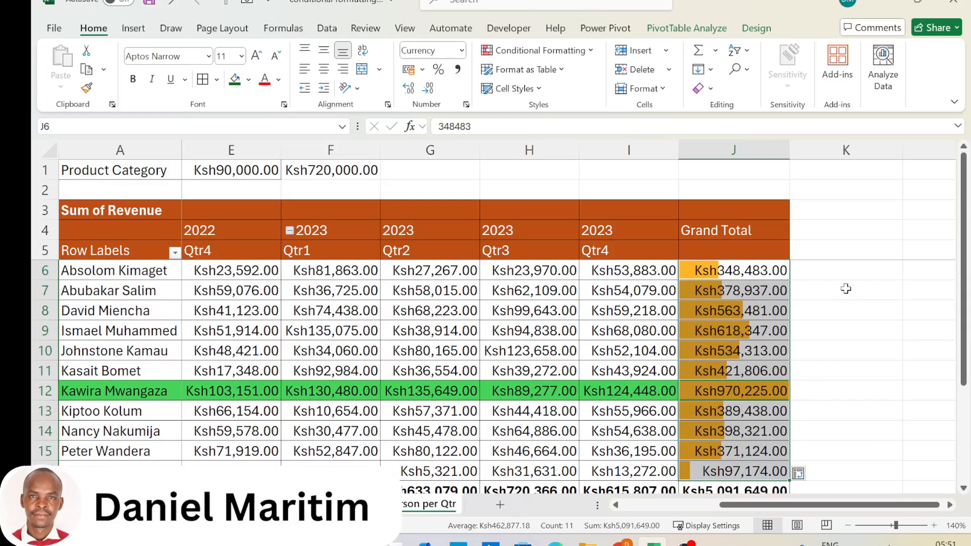
click(830, 288)
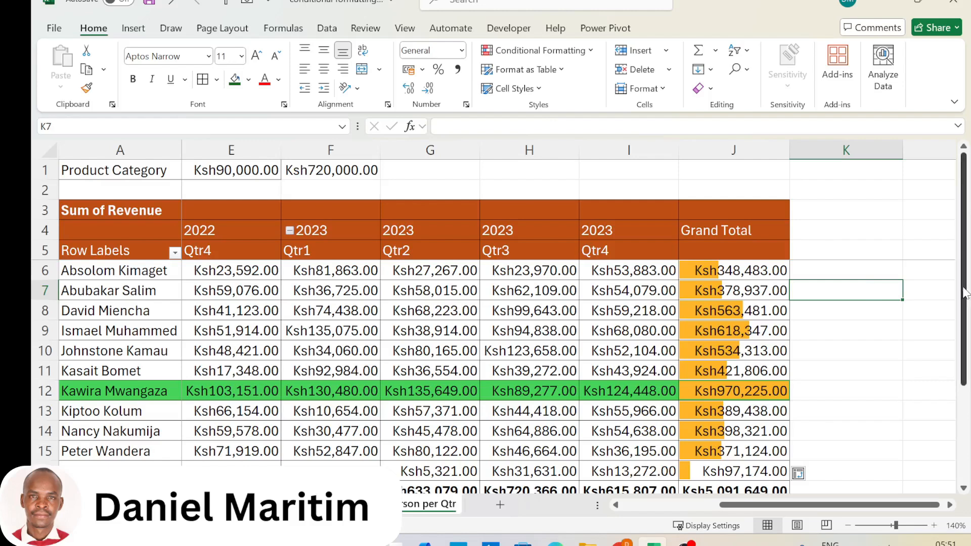
scroll(945, 304, down, 1)
scroll(945, 304, up, 1)
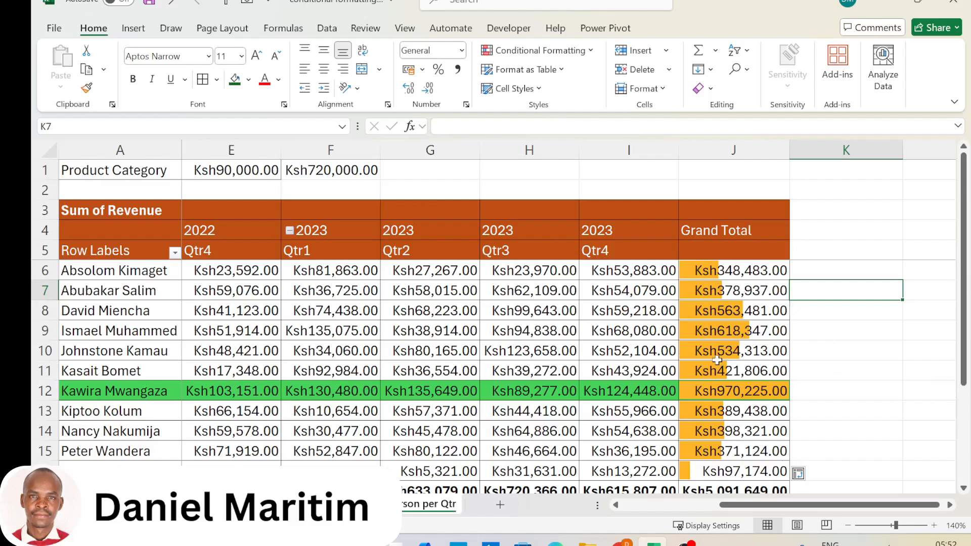
drag(734, 270, 733, 470)
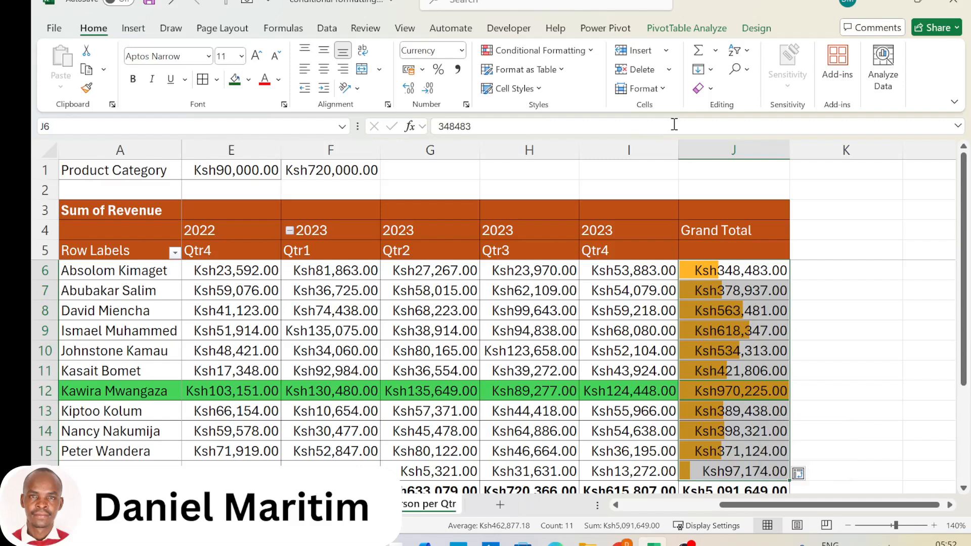
click(843, 363)
Insert a line sparkline in K6 based on the quarterly revenue in B6:I6
drag(818, 505, 905, 510)
click(848, 272)
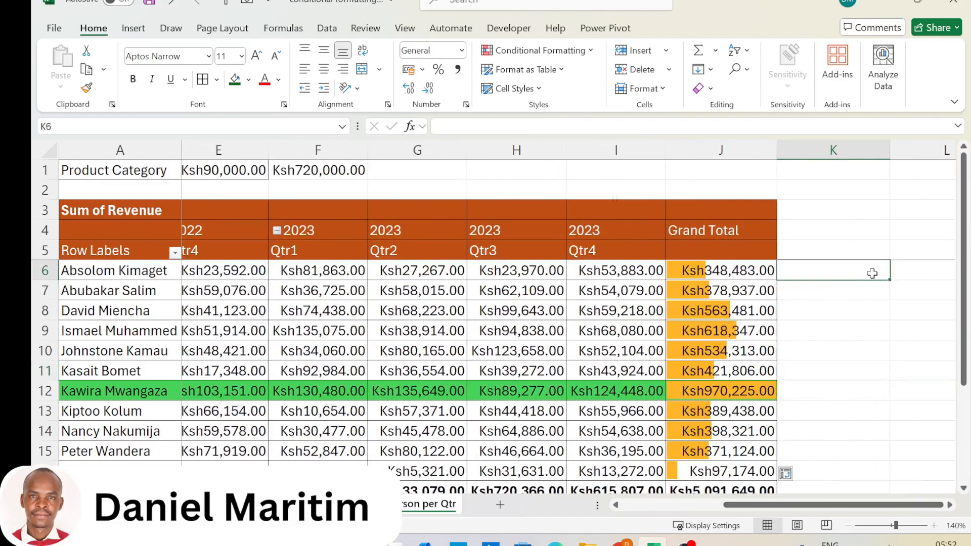
click(133, 28)
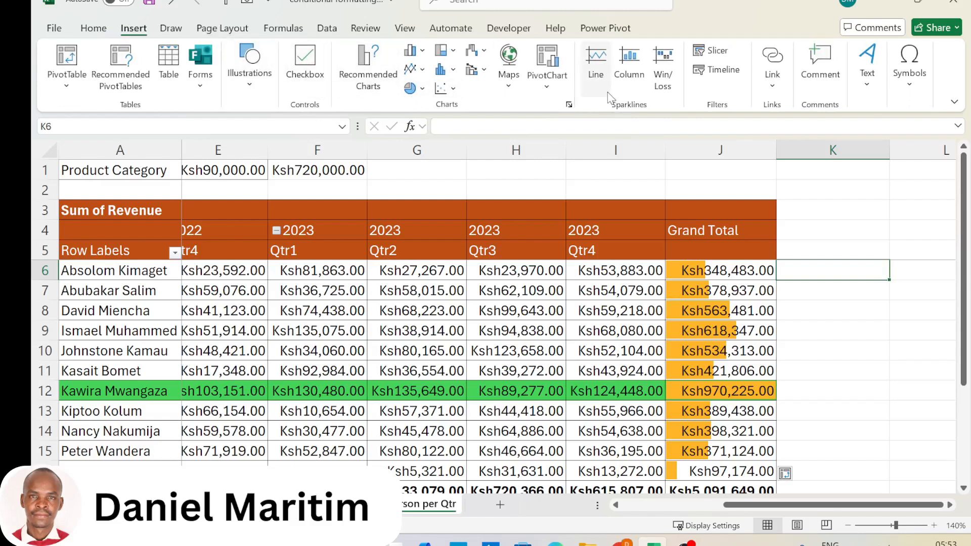
click(596, 65)
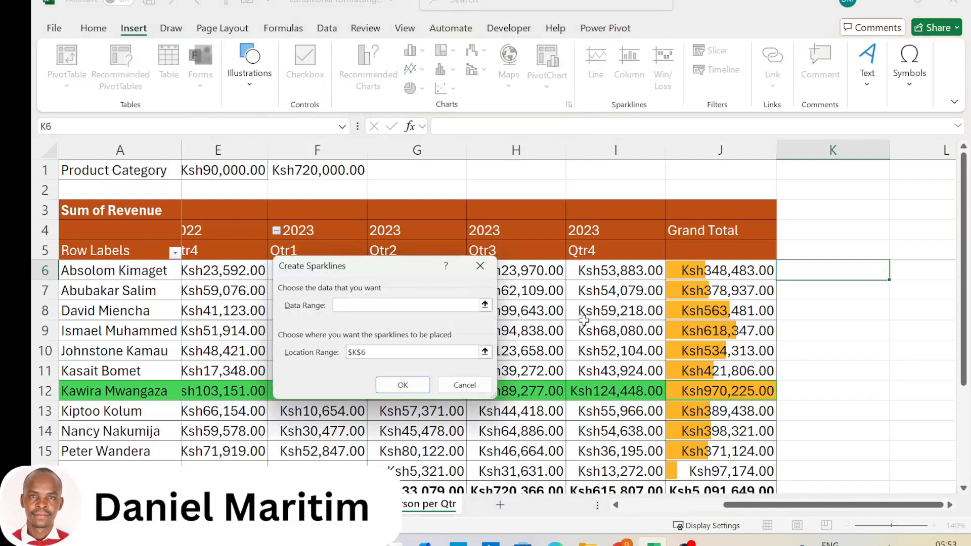
click(484, 304)
drag(832, 505, 706, 502)
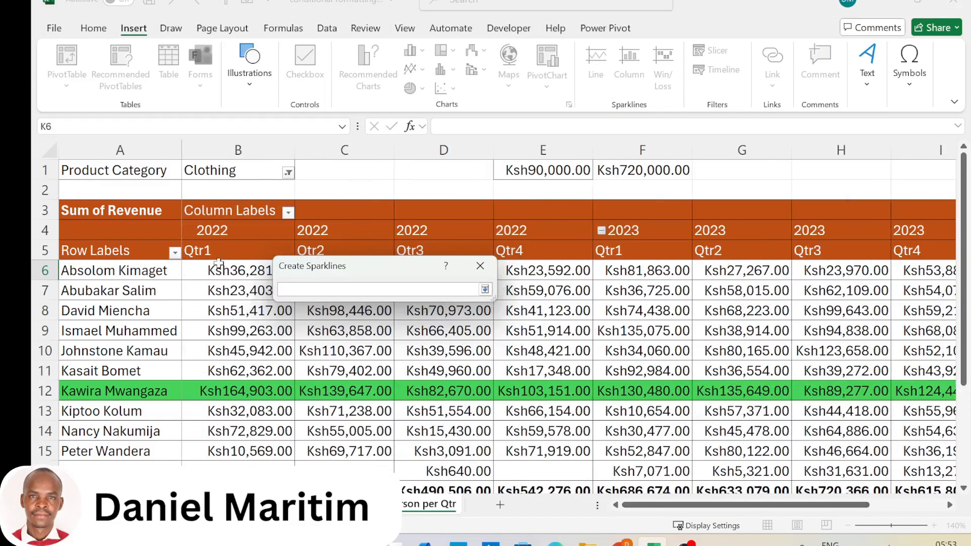
drag(308, 263, 739, 268)
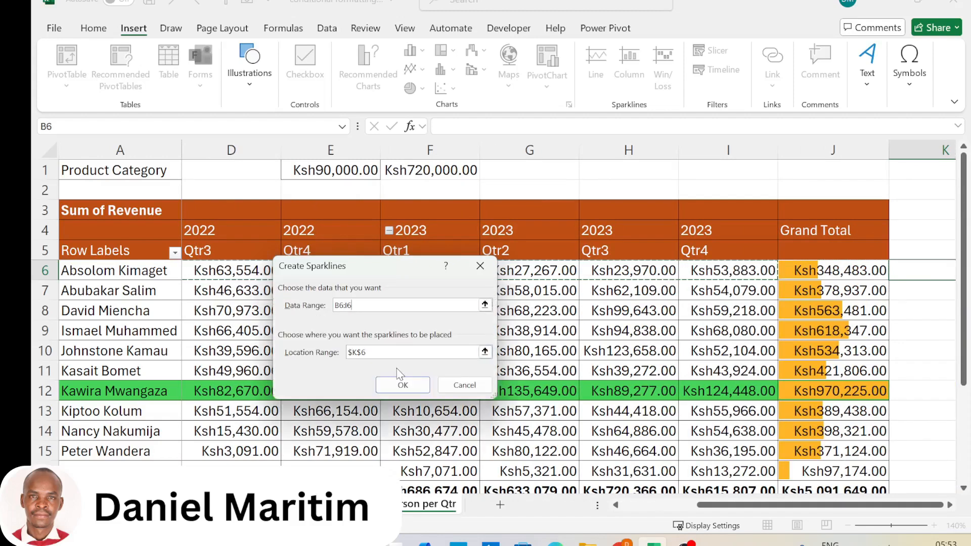
drag(367, 269, 550, 280)
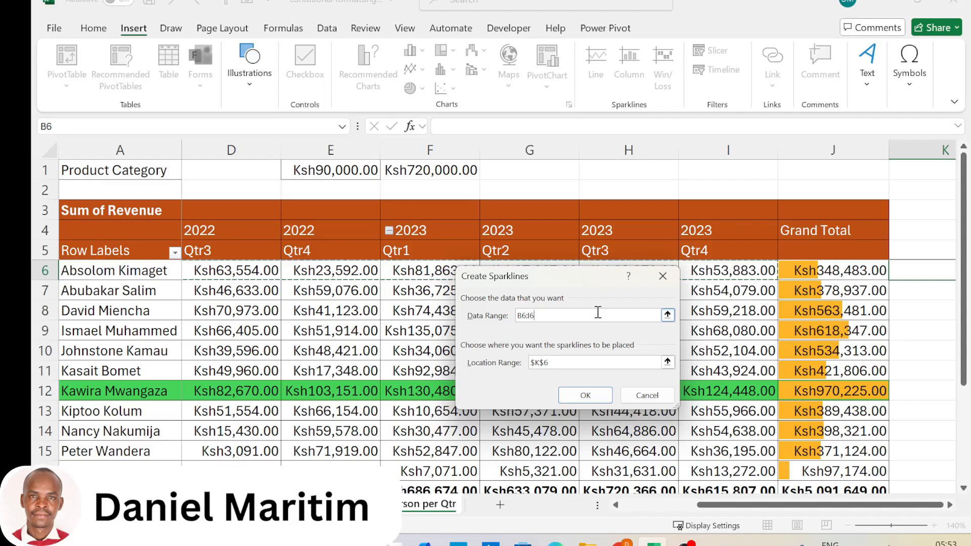
click(571, 362)
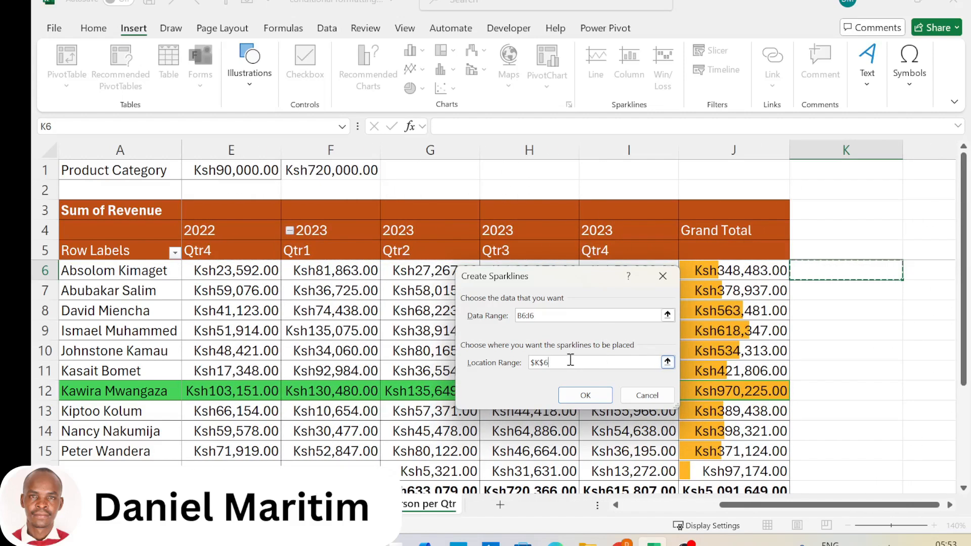
click(589, 396)
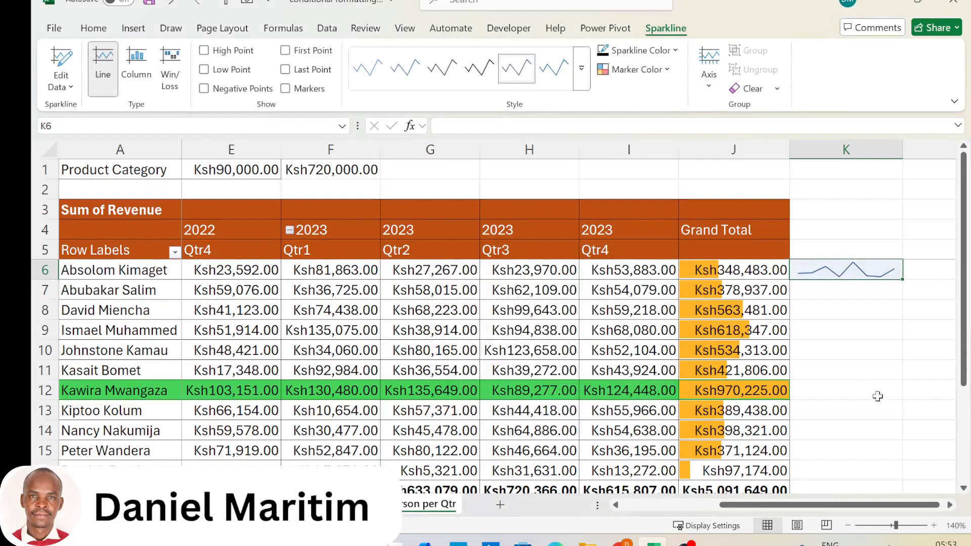
Fill the line sparkline from K6 down through K17 and review the trend lines for all rows
drag(938, 508, 942, 508)
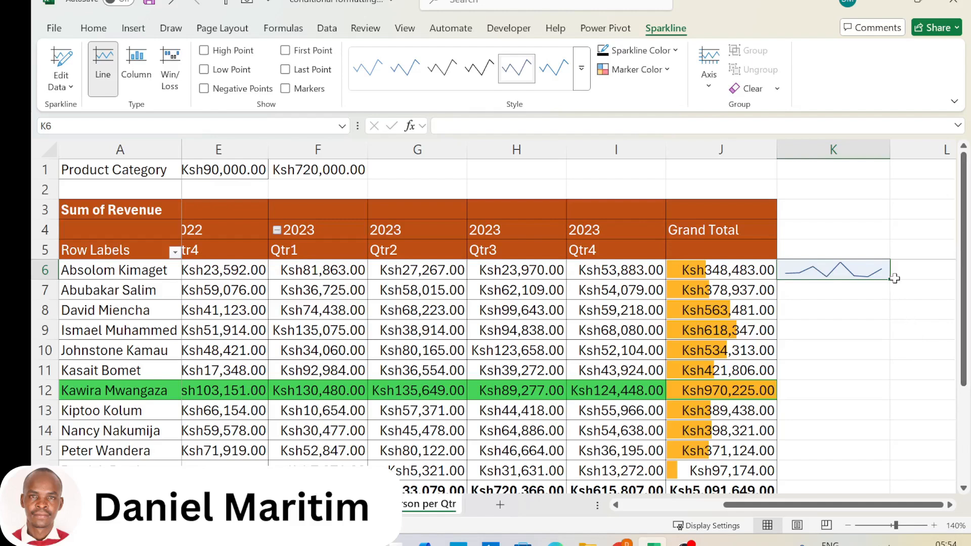
mouse_move(892, 279)
mouse_down()
mouse_move(894, 480)
mouse_move(893, 433)
mouse_move(893, 458)
mouse_up()
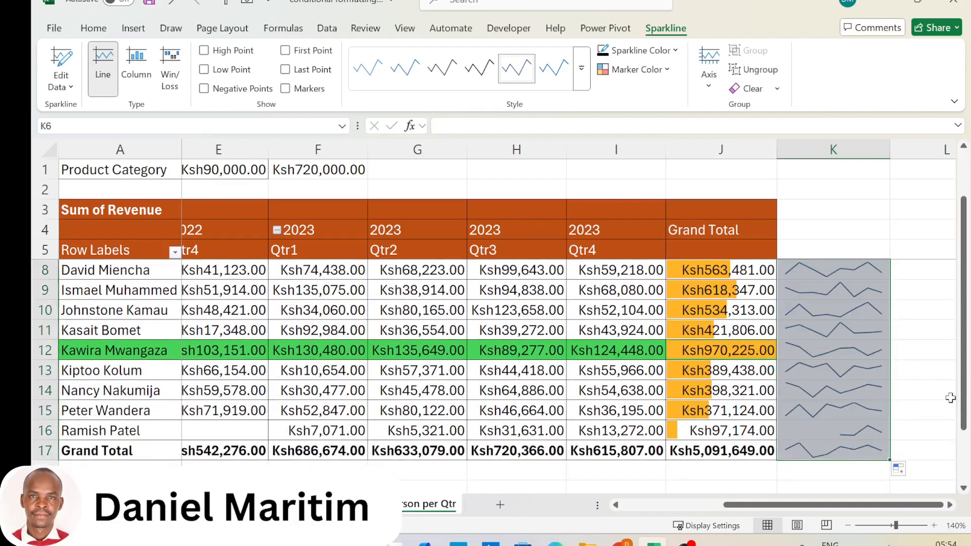
scroll(955, 396, up, 1)
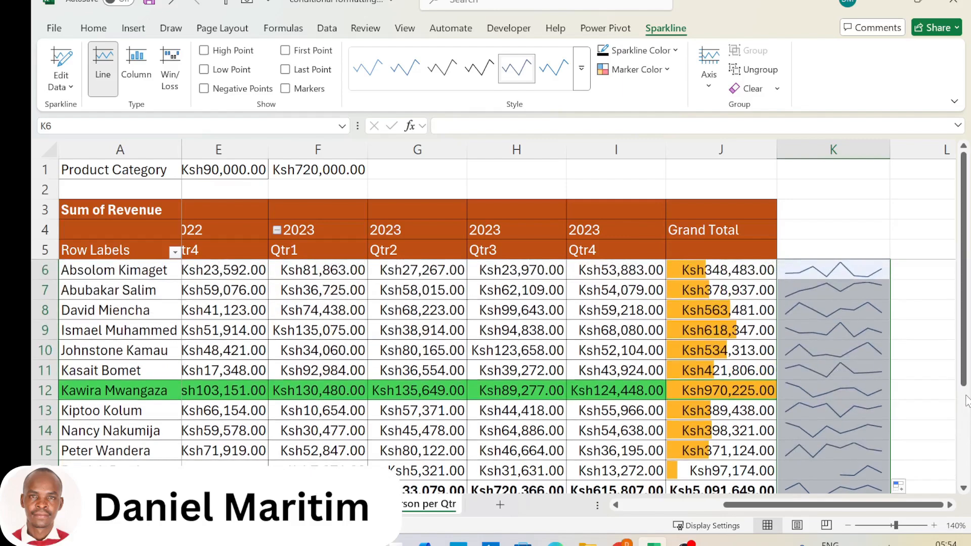
mouse_move(816, 505)
mouse_down()
mouse_move(657, 509)
mouse_move(816, 506)
mouse_up()
scroll(853, 461, down, 1)
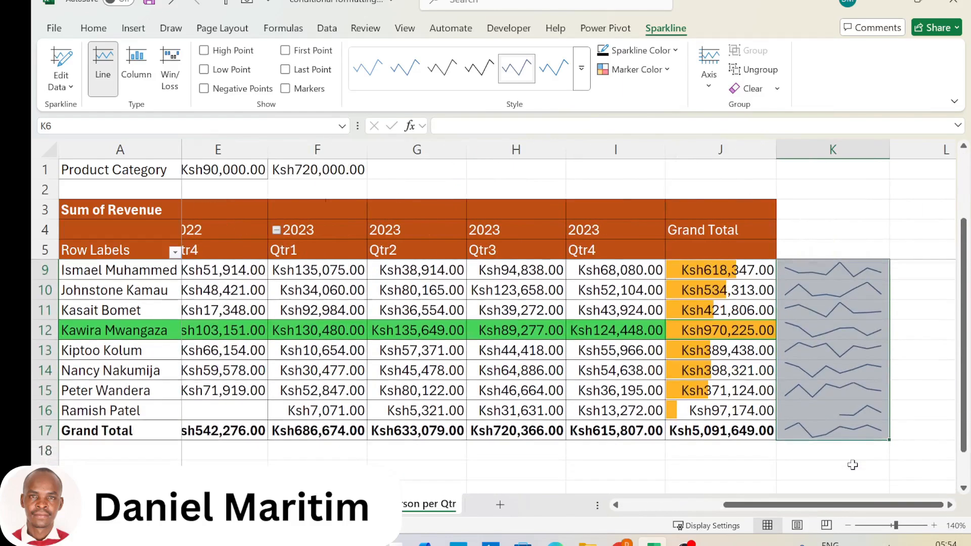
click(823, 408)
scroll(860, 423, up, 1)
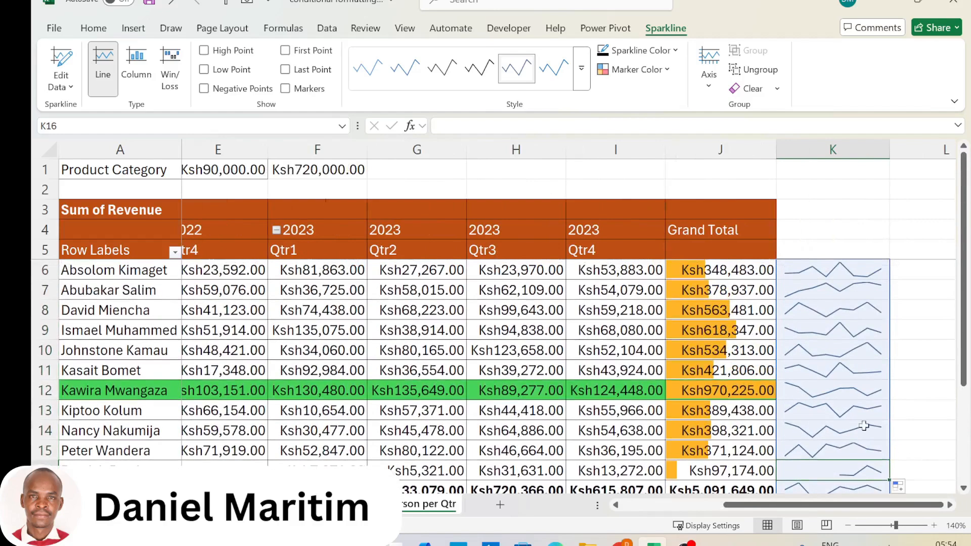
scroll(935, 377, down, 1)
scroll(935, 377, up, 1)
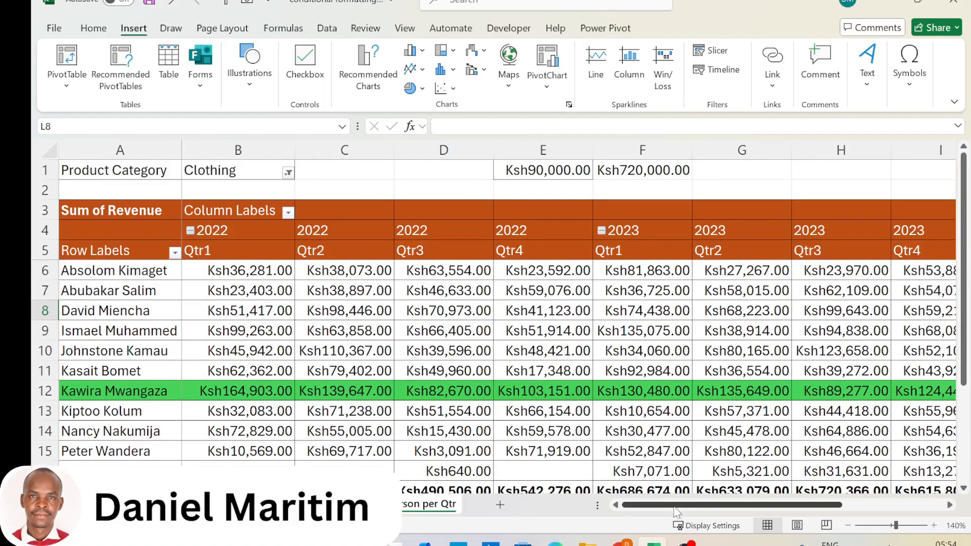
Insert a column sparkline in L6 based on the quarterly revenue in B6:I6
drag(705, 507, 759, 506)
click(901, 273)
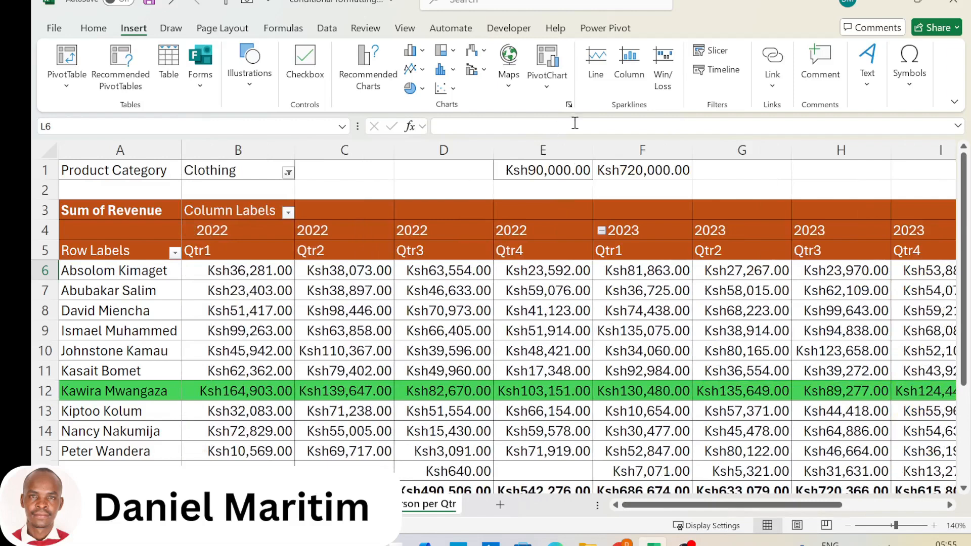
click(629, 65)
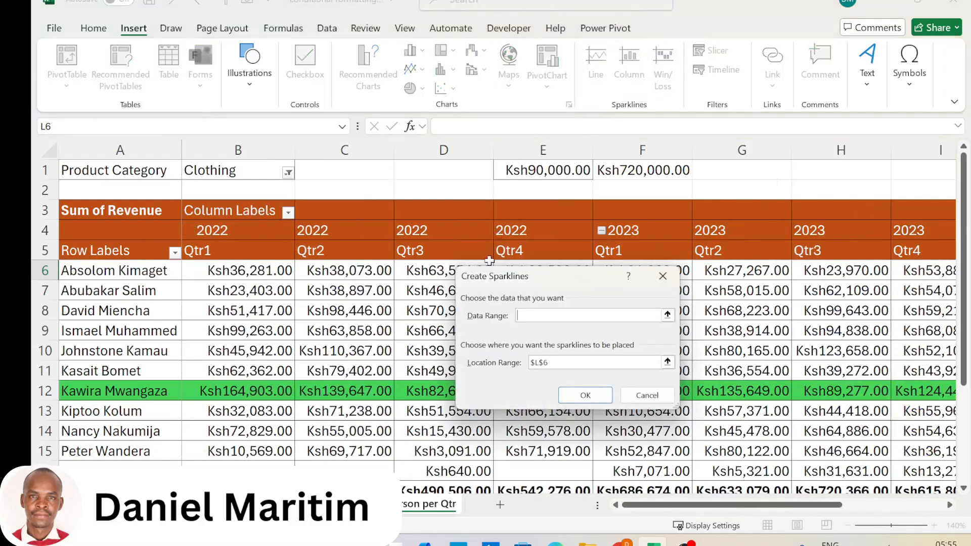
click(668, 315)
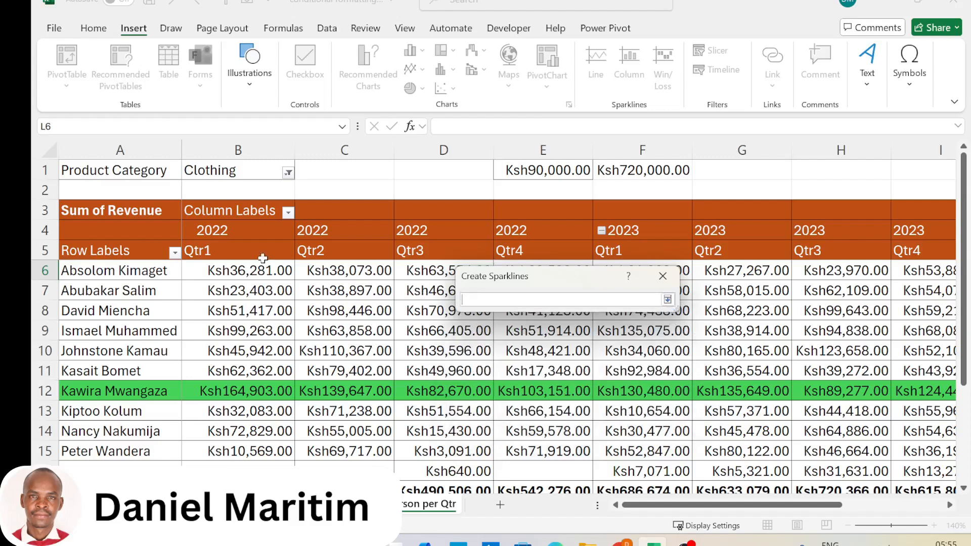
drag(263, 258, 632, 269)
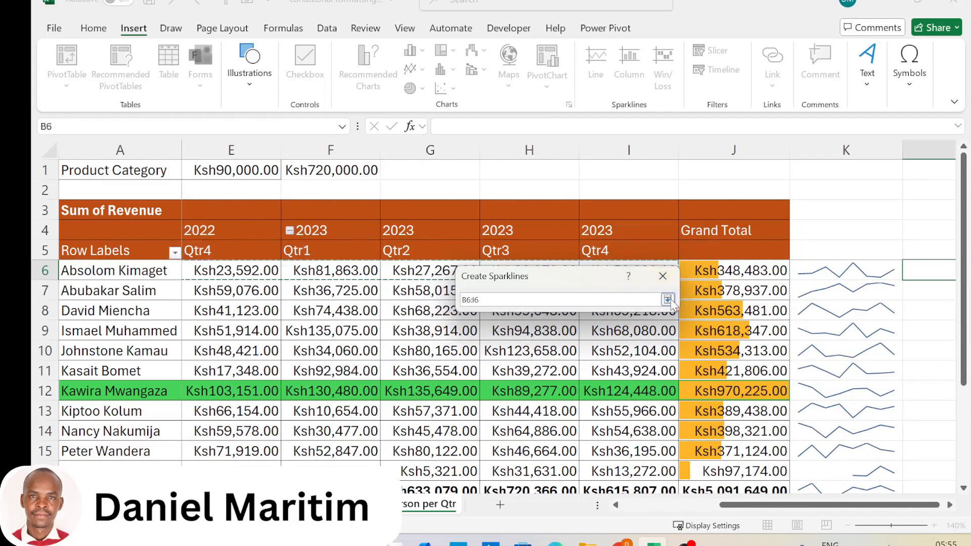
click(668, 299)
click(599, 395)
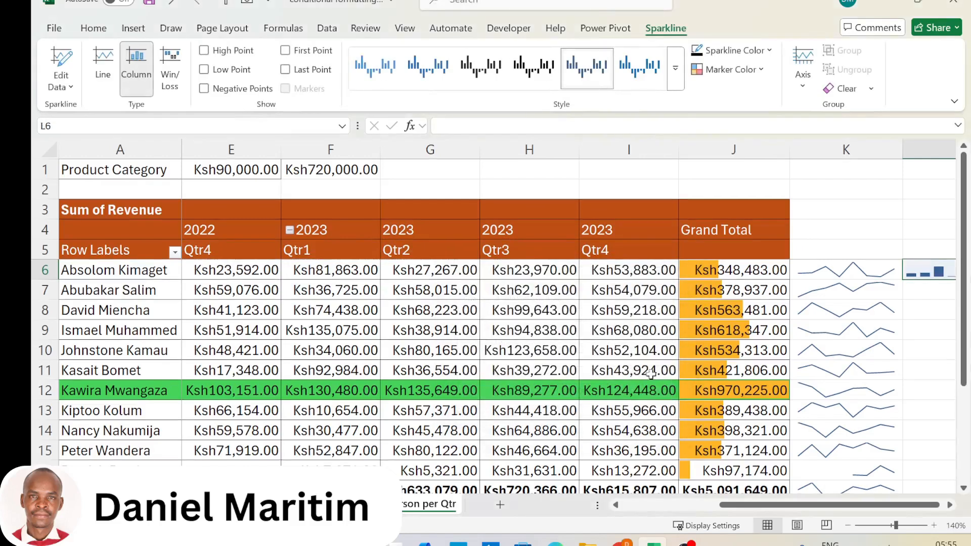
drag(878, 506, 882, 506)
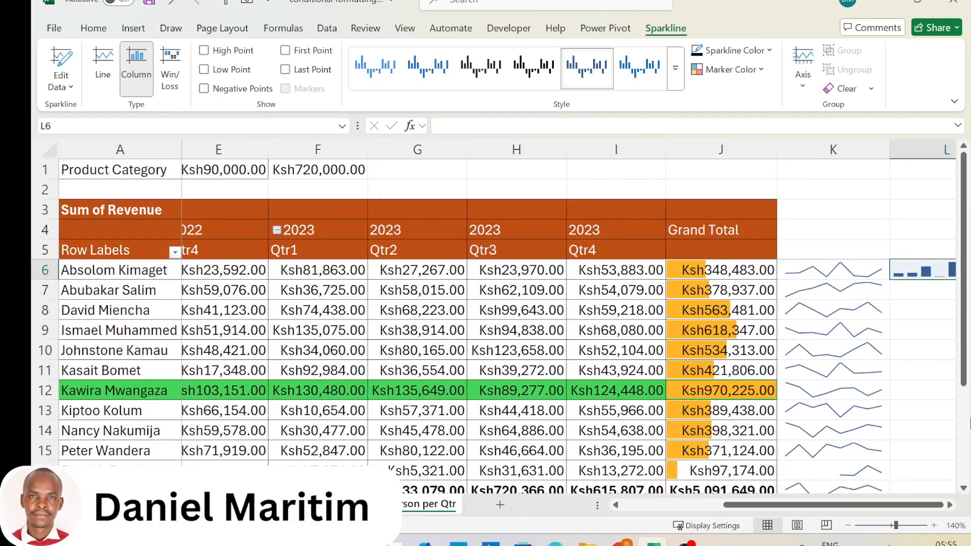
click(949, 505)
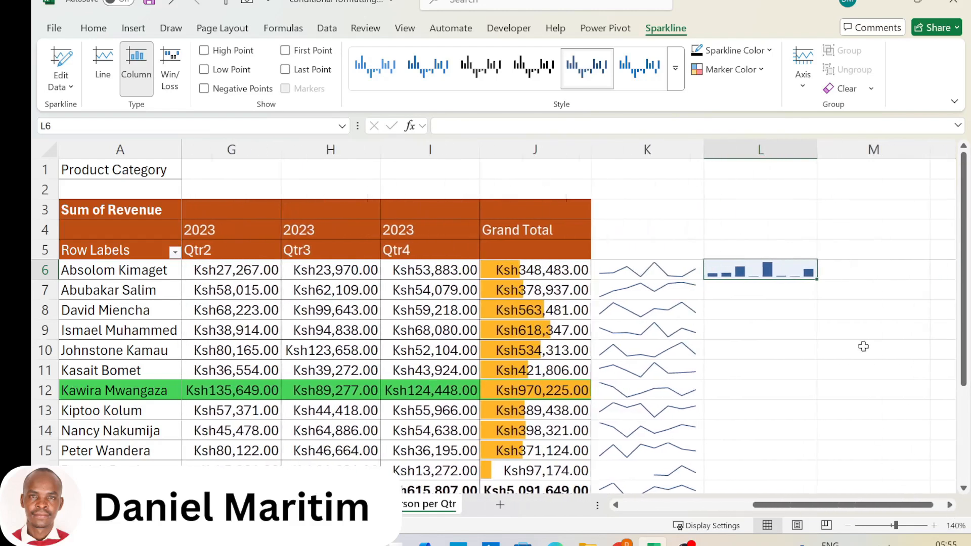
Mark the high point on the column sparkline in L6 and fill the sparkline down through L17
click(205, 53)
click(776, 336)
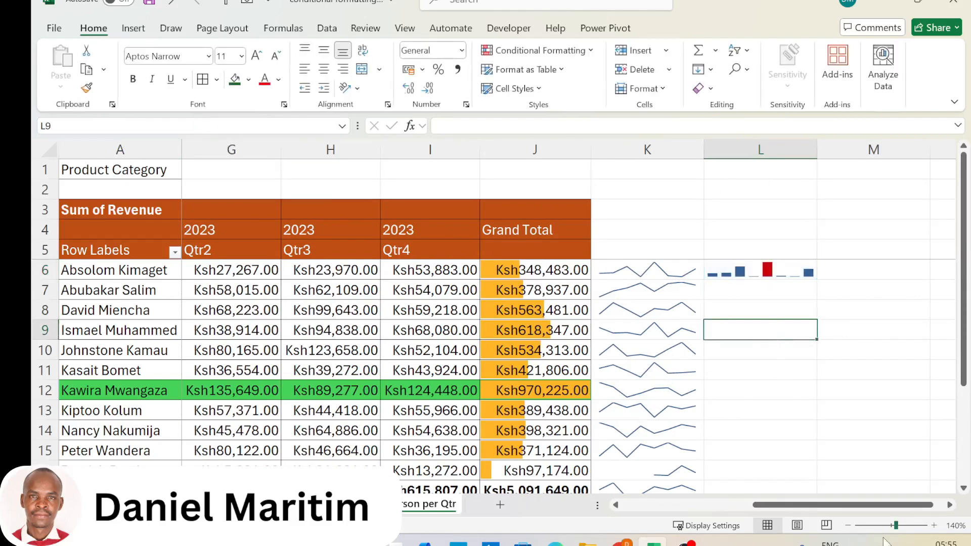
key(Up)
key(Up)
key(Up)
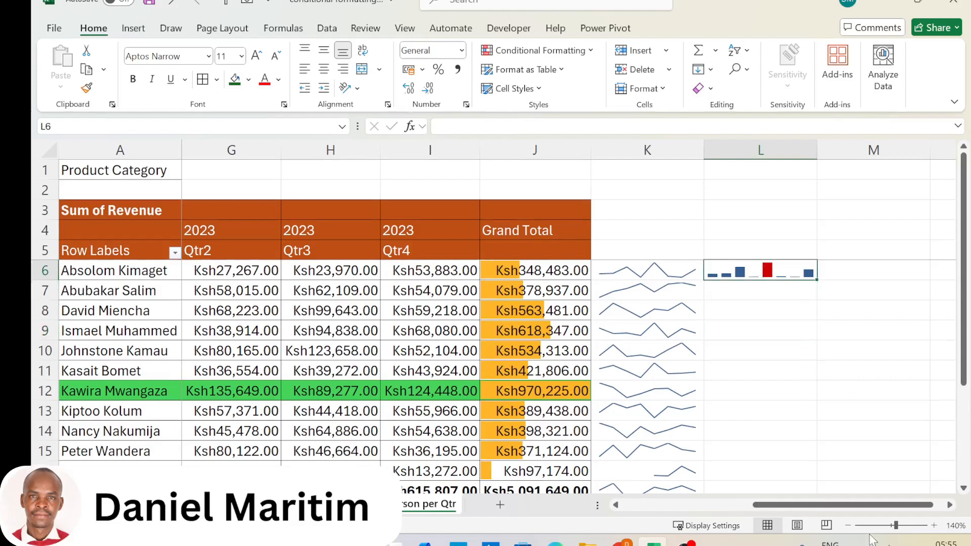
mouse_move(884, 506)
mouse_down()
mouse_move(855, 508)
mouse_move(897, 511)
mouse_up()
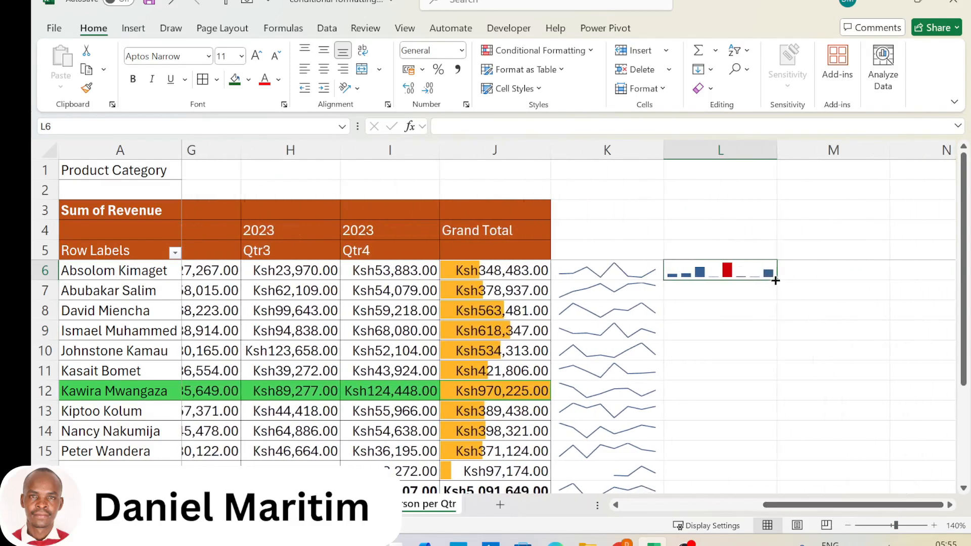
drag(777, 279, 772, 456)
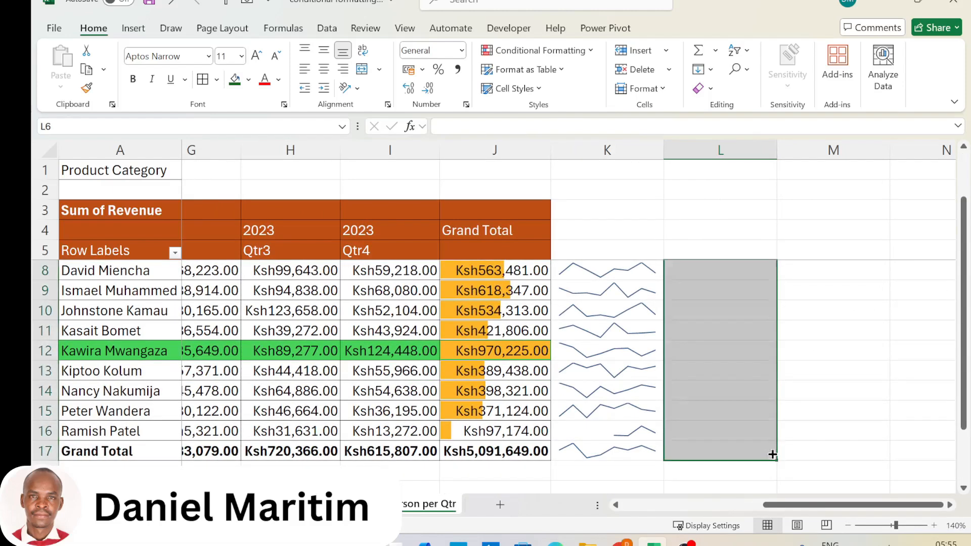
scroll(867, 423, up, 1)
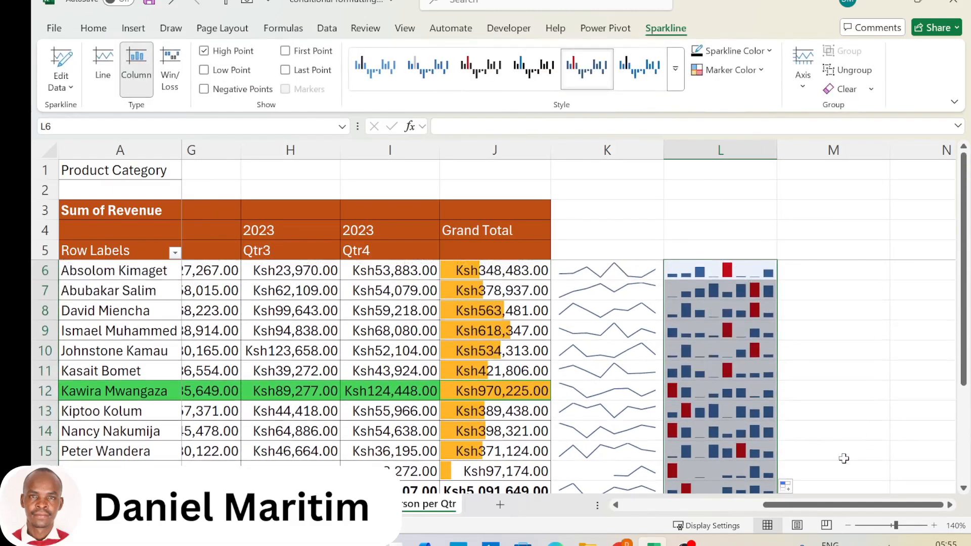
click(860, 387)
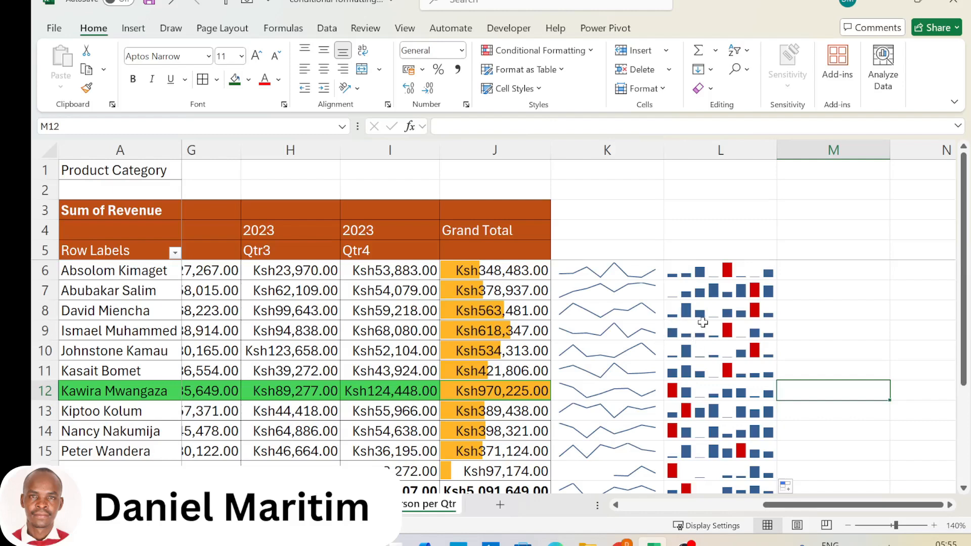
Apply the 3 Arrows (Colored) icon set to the quarterly revenue values in B6:I16
scroll(703, 323, down, 2)
scroll(704, 321, up, 2)
drag(819, 505, 678, 521)
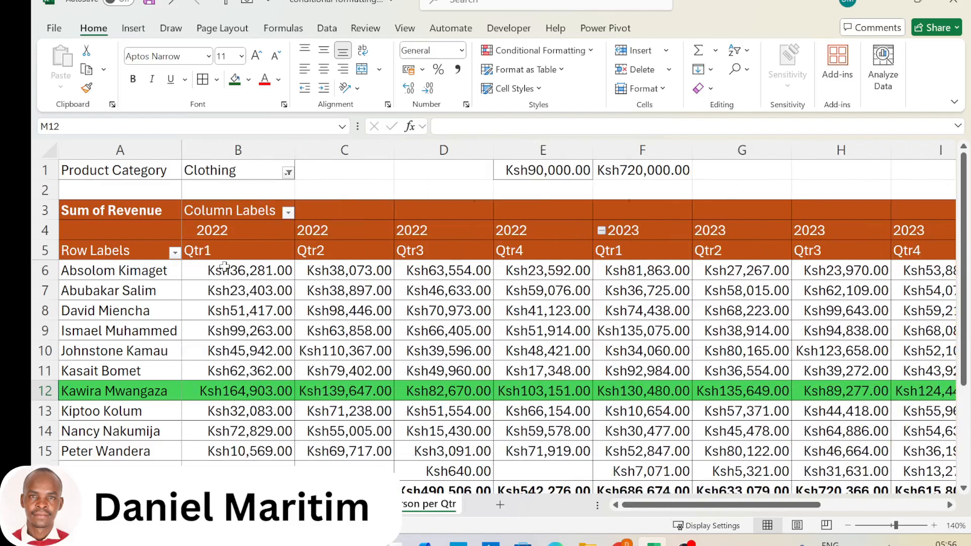
drag(224, 267, 779, 422)
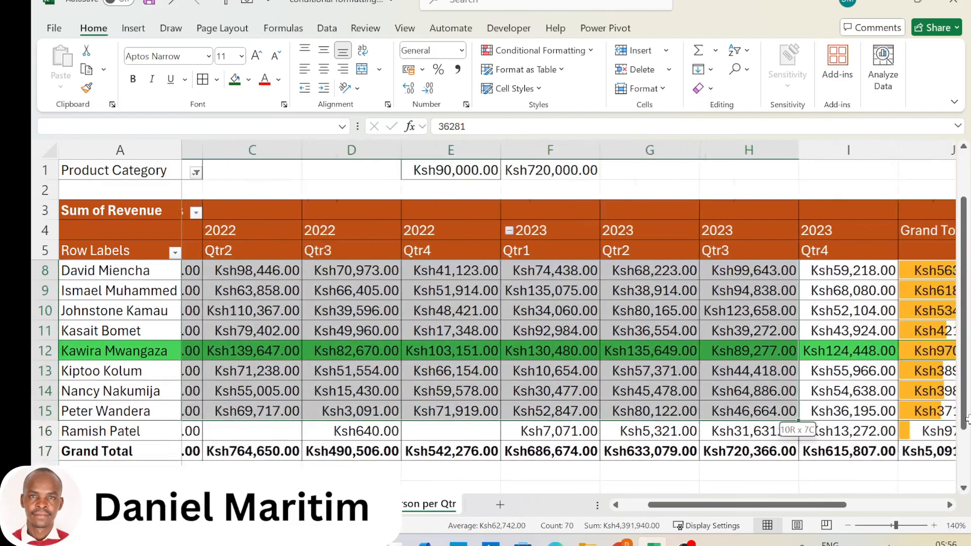
drag(968, 419, 654, 426)
scroll(655, 404, up, 1)
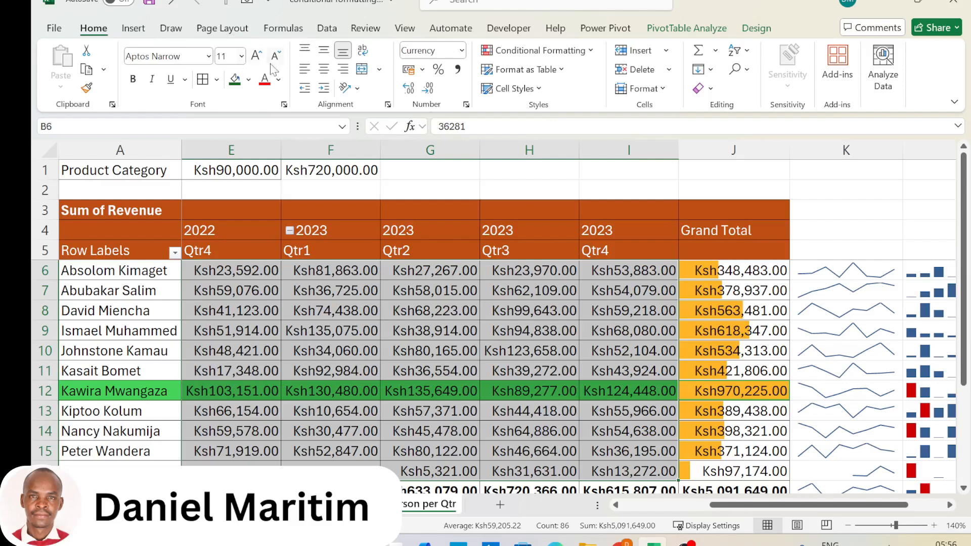
click(516, 51)
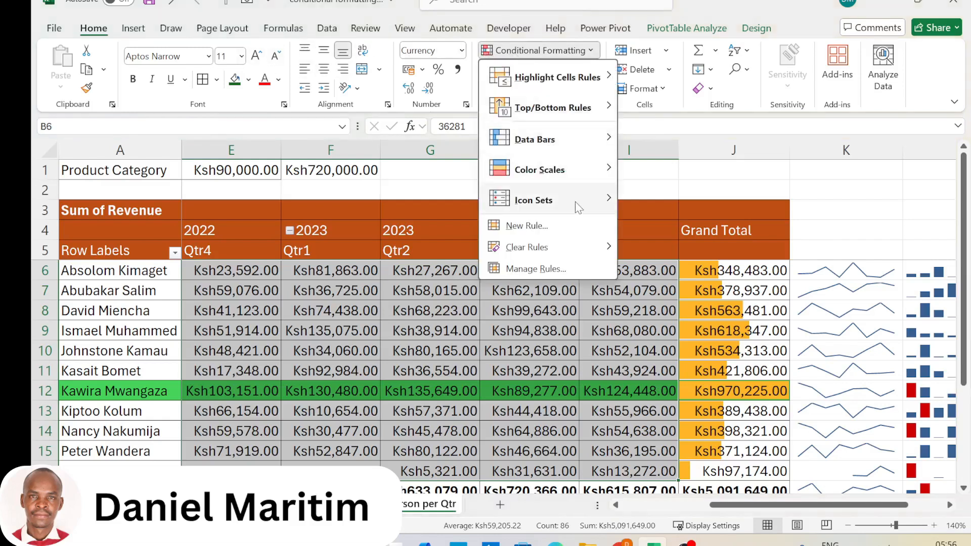
mouse_move(579, 209)
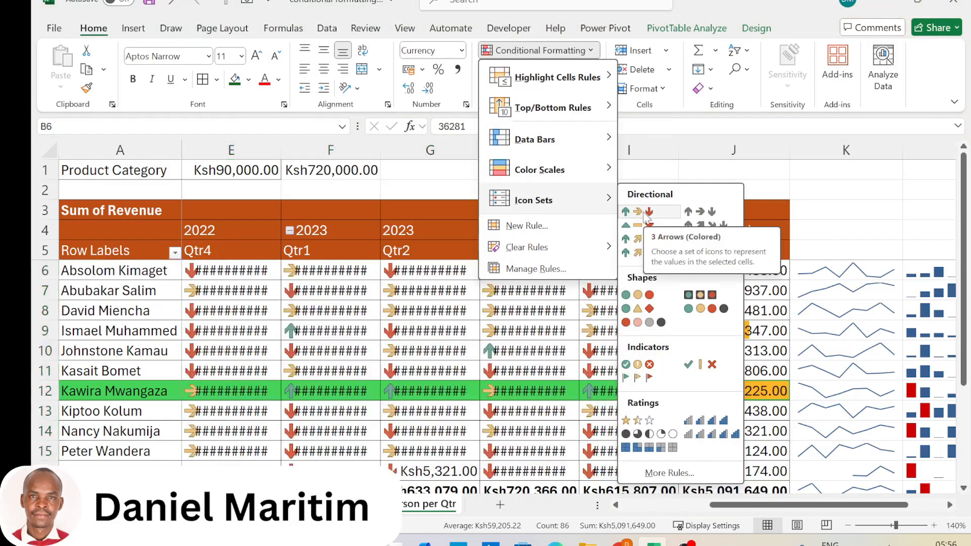
click(646, 212)
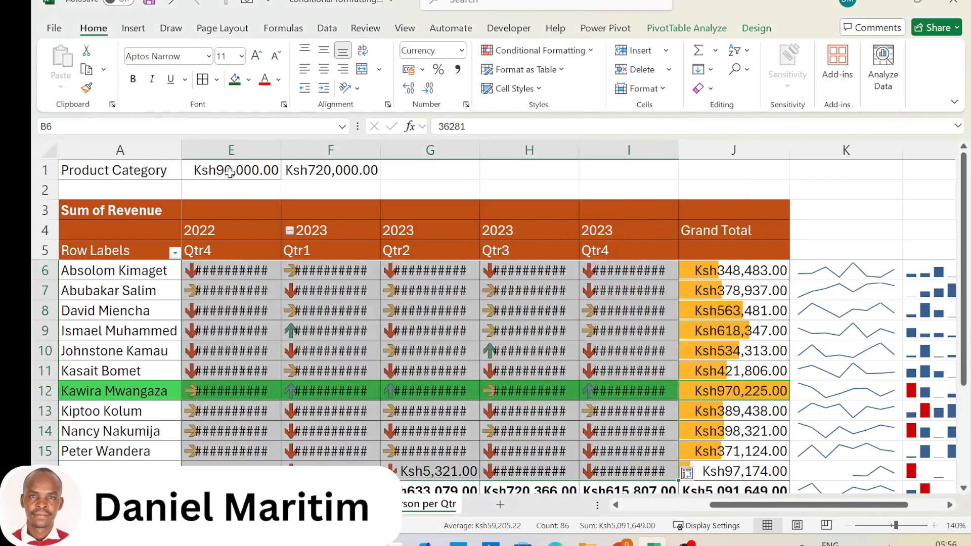
Widen columns E through I so the revenue figures fit beside the arrow icons
drag(274, 148, 291, 148)
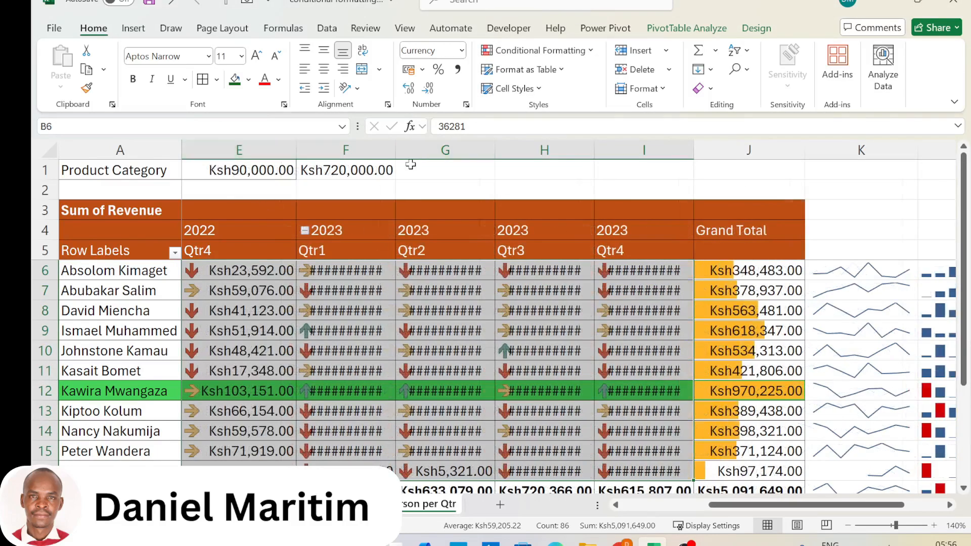
drag(395, 149, 410, 148)
drag(509, 148, 525, 149)
drag(625, 149, 640, 148)
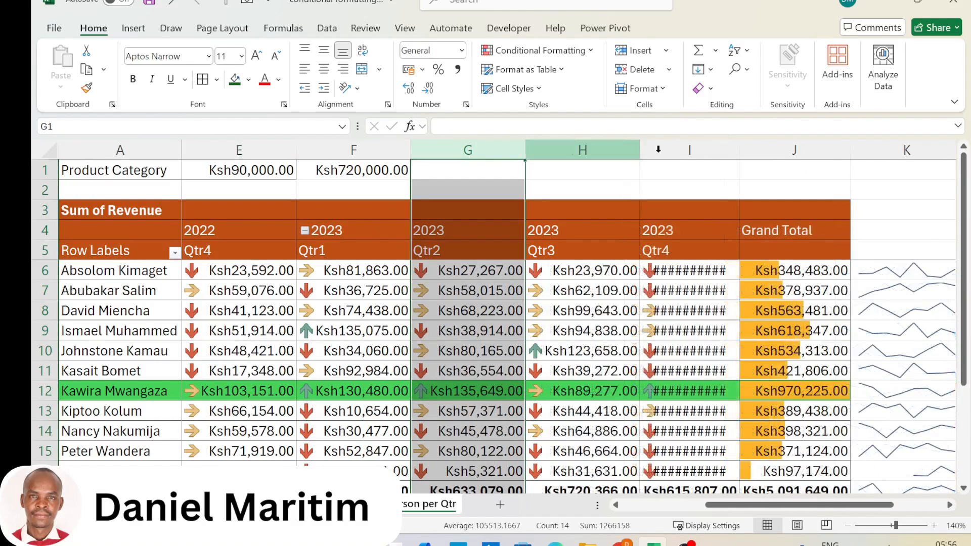
drag(740, 152, 756, 153)
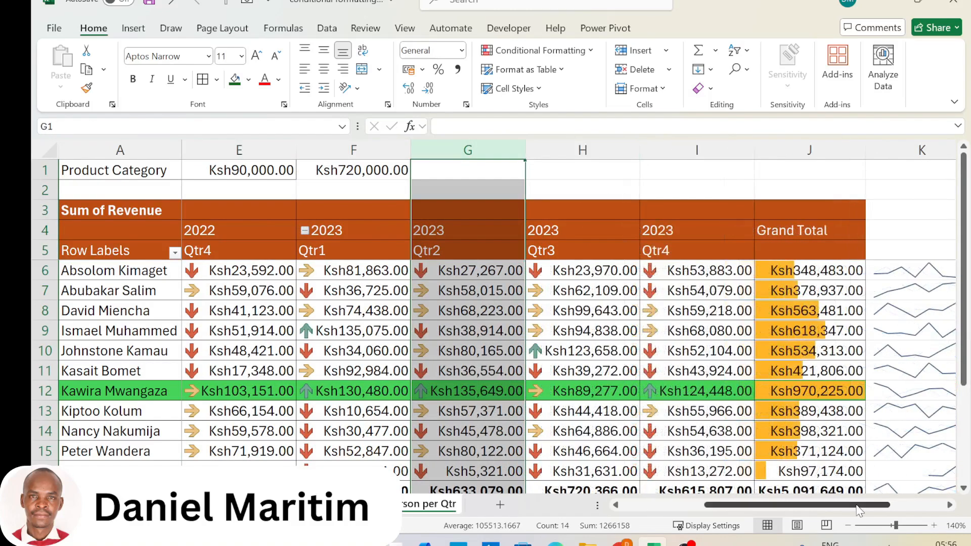
Widen columns C and D so the 2022 Qtr2 and Qtr3 figures fit beside their icons
drag(850, 505, 742, 513)
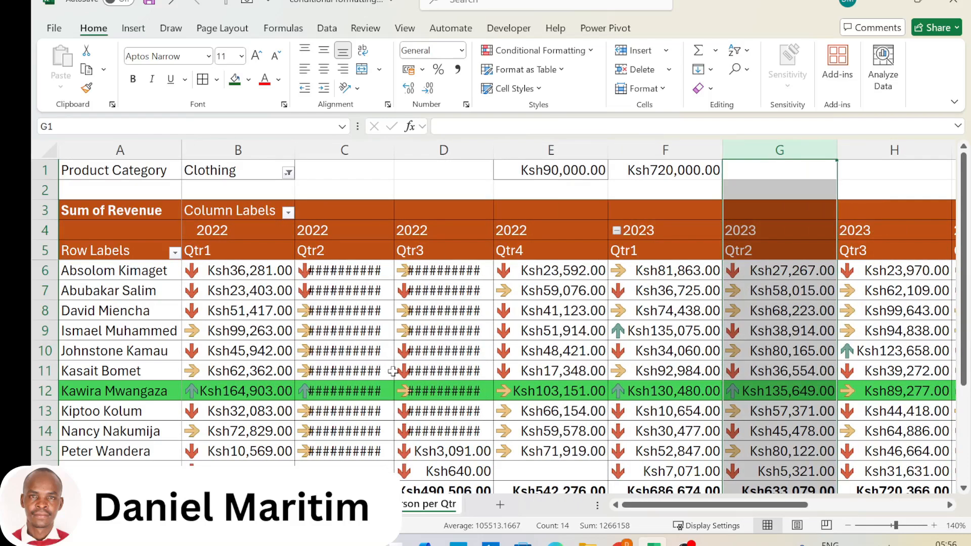
scroll(395, 386, down, 2)
scroll(395, 386, up, 2)
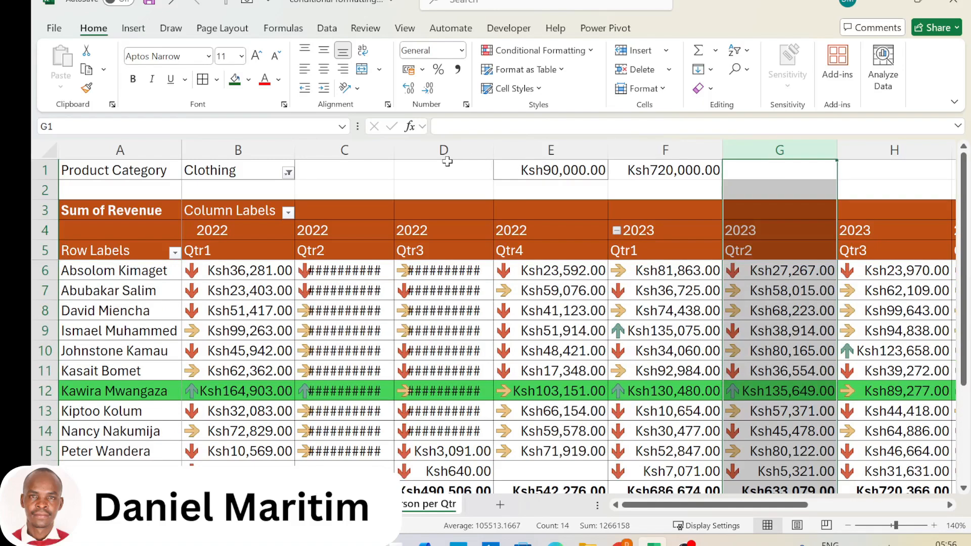
drag(398, 150, 409, 150)
drag(507, 150, 515, 151)
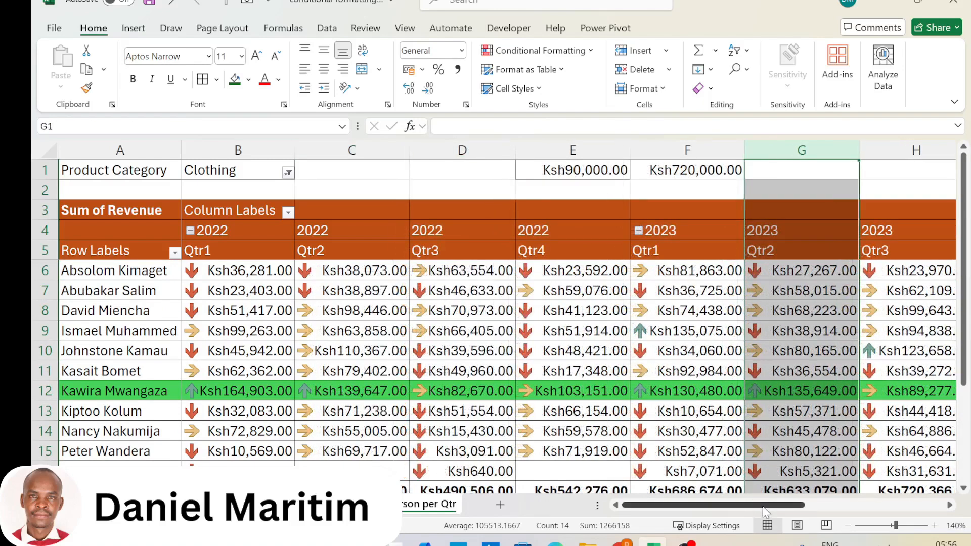
drag(765, 504, 696, 508)
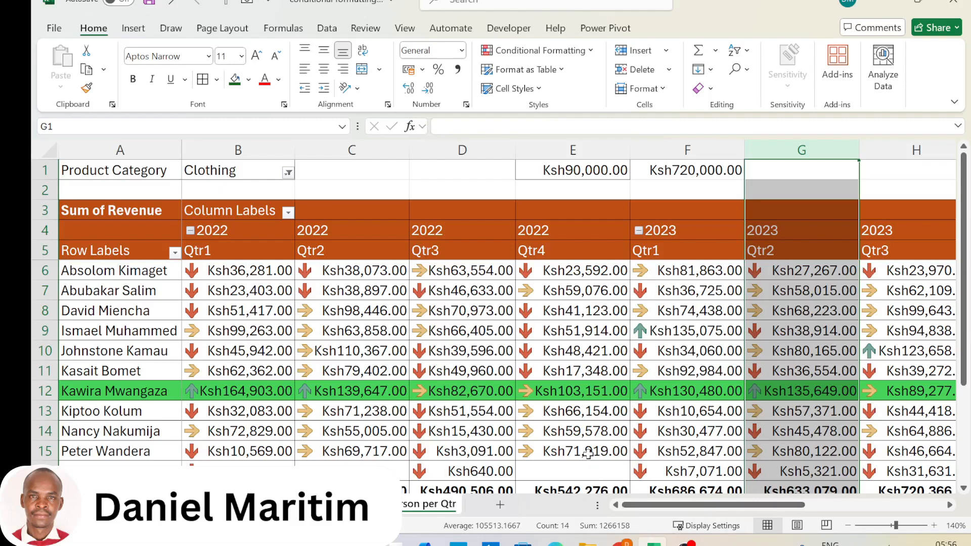
scroll(560, 467, down, 1)
scroll(560, 466, up, 1)
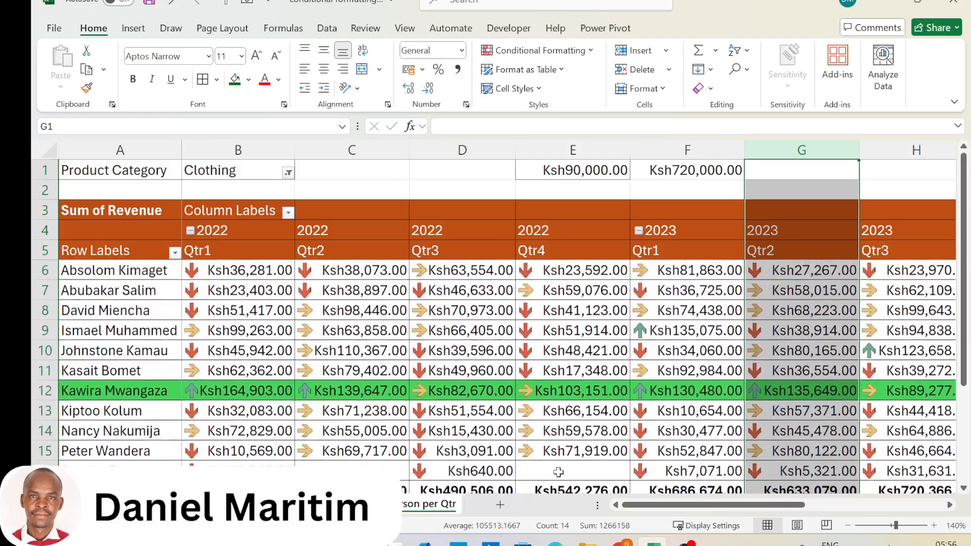
click(498, 190)
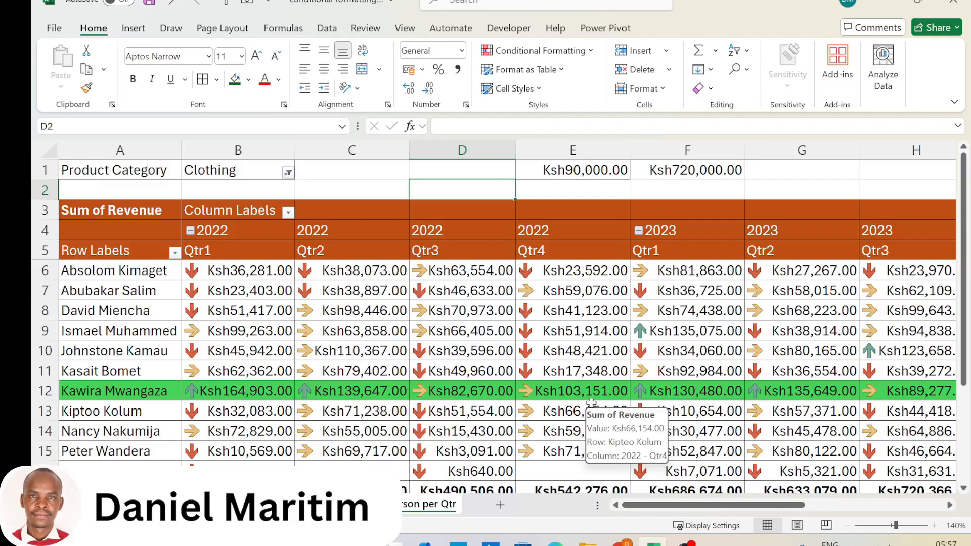
mouse_move(681, 542)
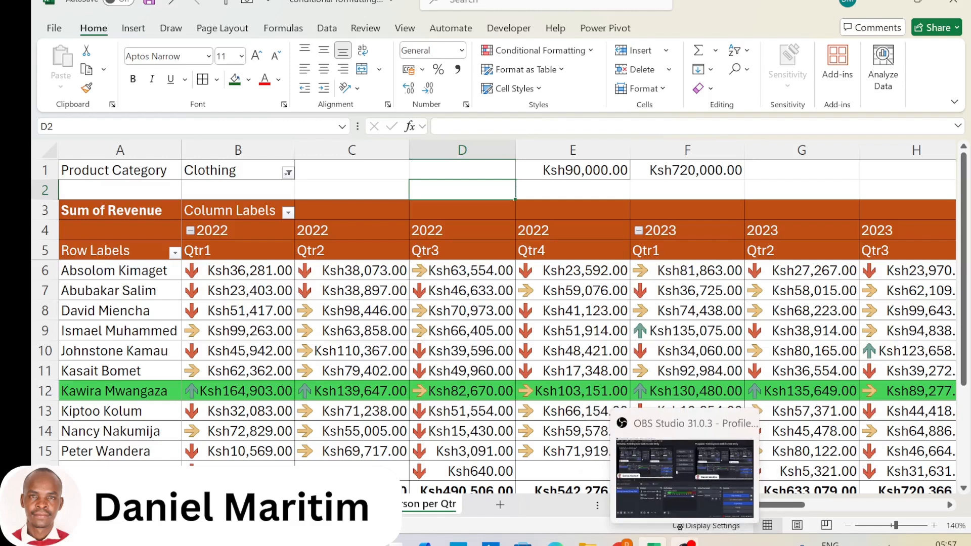